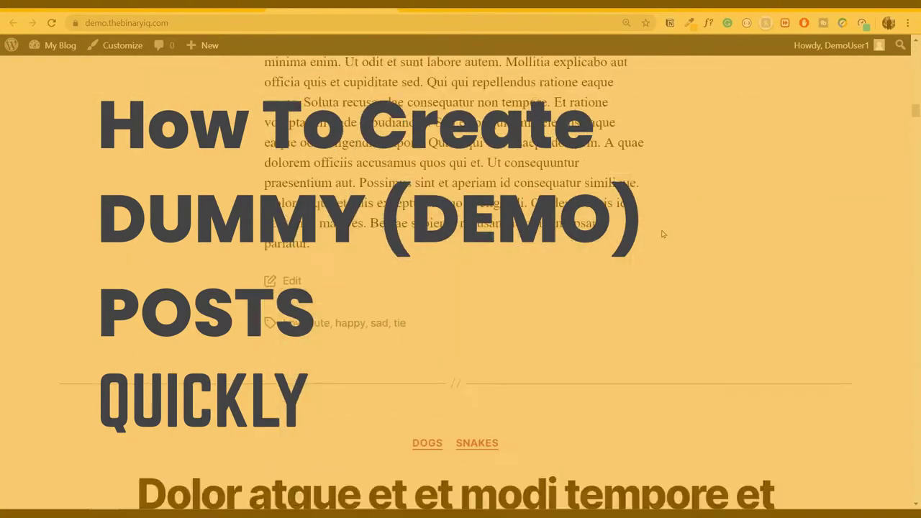
Show the tags of 'Quo id et cumque' and tick its Cats and Dogs category boxes.
scroll(662, 233, down, 3)
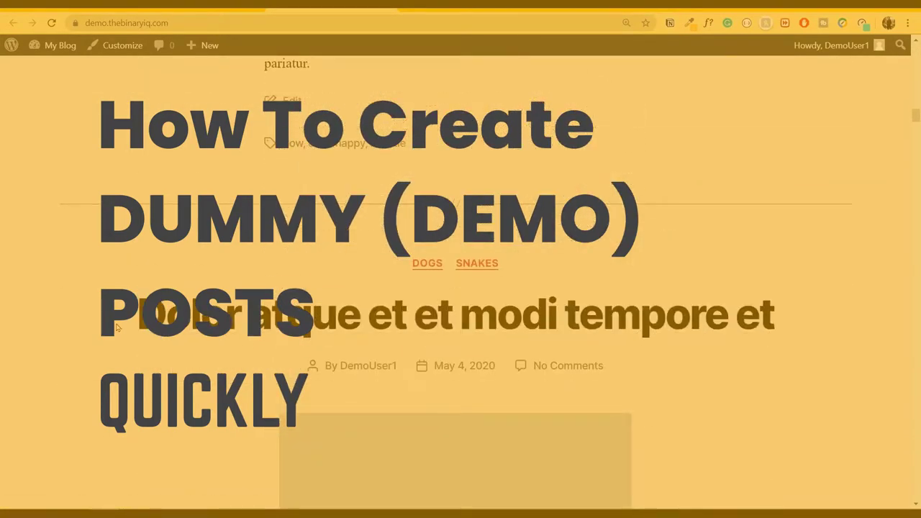
scroll(784, 391, down, 3)
scroll(784, 390, down, 5)
scroll(784, 390, down, 5)
scroll(786, 391, down, 5)
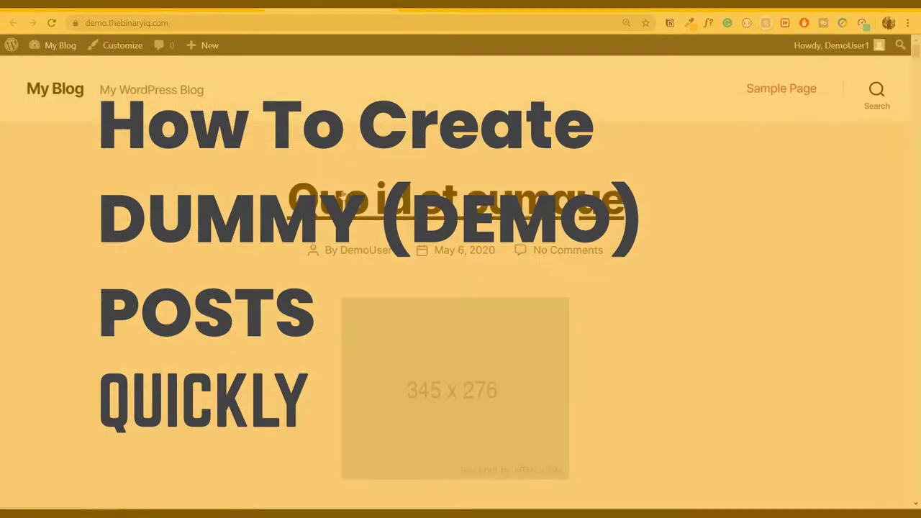
scroll(813, 302, down, 1)
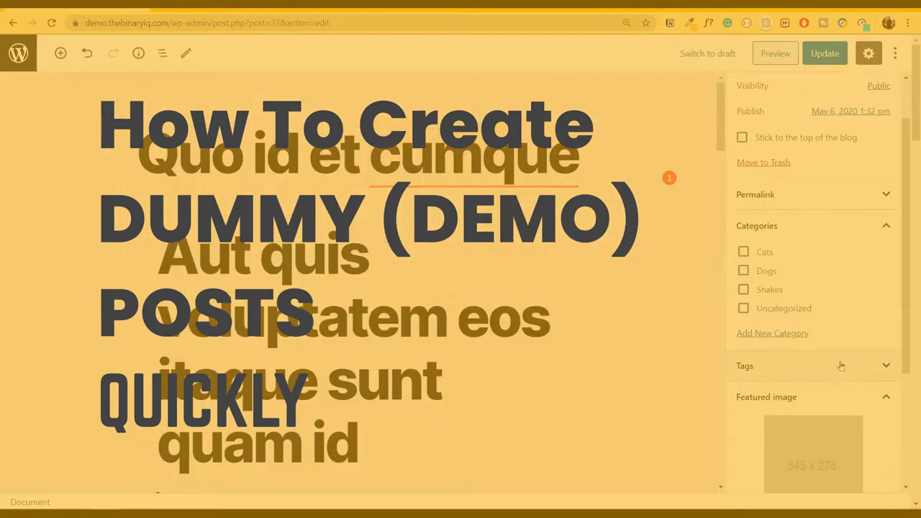
click(841, 366)
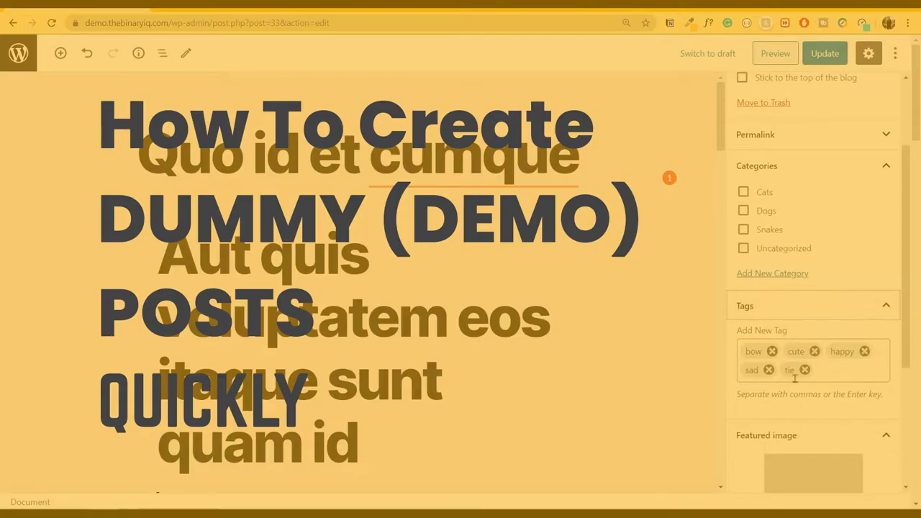
click(743, 191)
click(743, 211)
scroll(525, 278, down, 4)
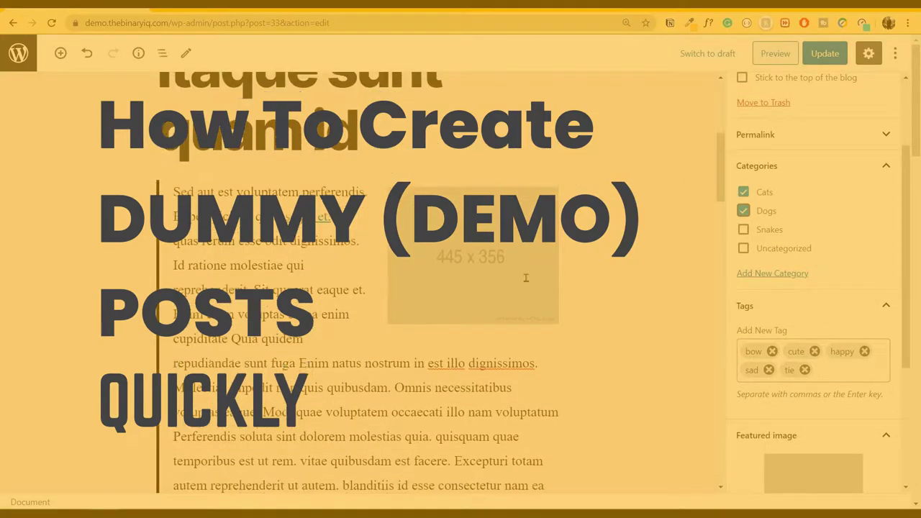
scroll(473, 372, down, 5)
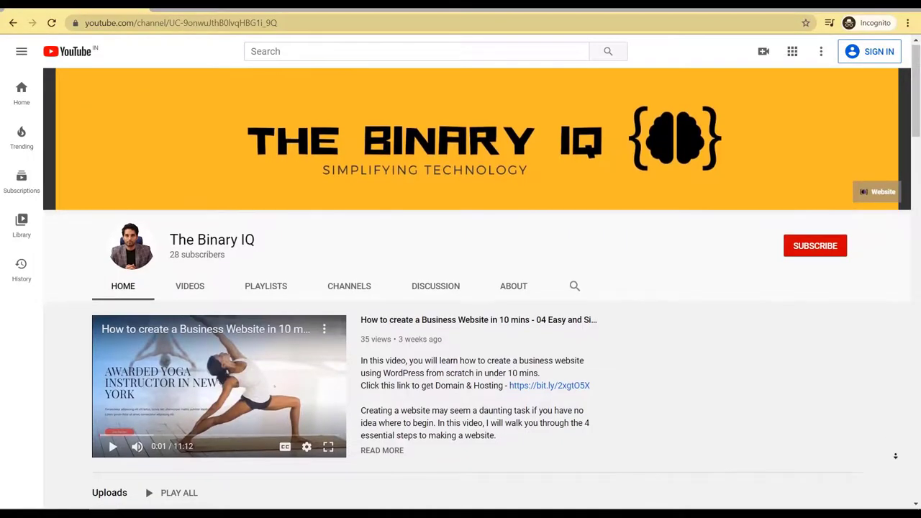
Scroll The Binary IQ channel page through uploads, popular uploads and playlists, then back up.
scroll(482, 278, down, 1)
scroll(482, 278, down, 1)
scroll(482, 277, down, 1)
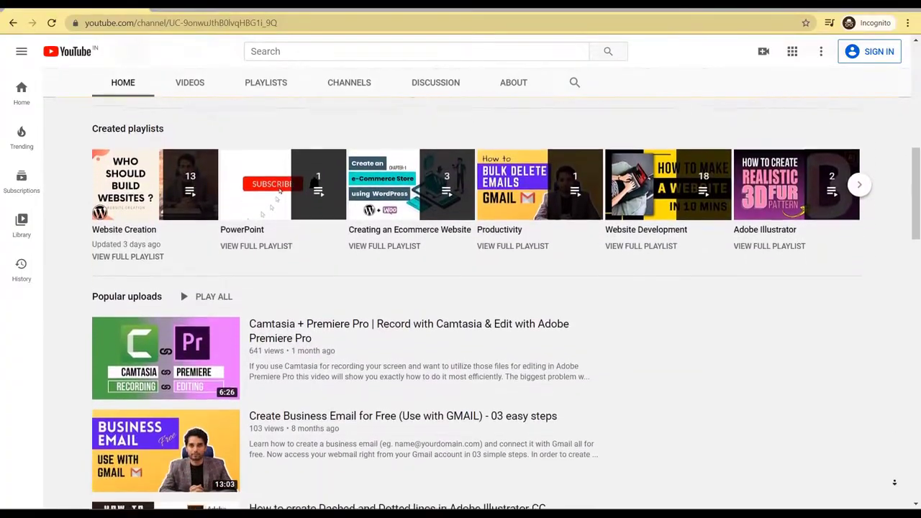
scroll(281, 108, down, 1)
scroll(461, 302, down, 1)
scroll(461, 302, down, 1)
scroll(460, 302, down, 1)
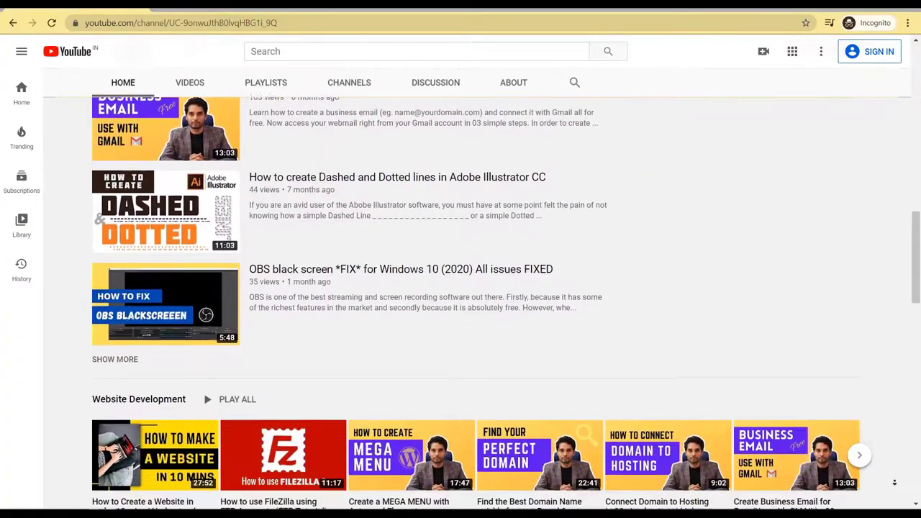
scroll(460, 302, down, 1)
scroll(460, 303, down, 1)
scroll(461, 303, down, 1)
scroll(460, 302, down, 1)
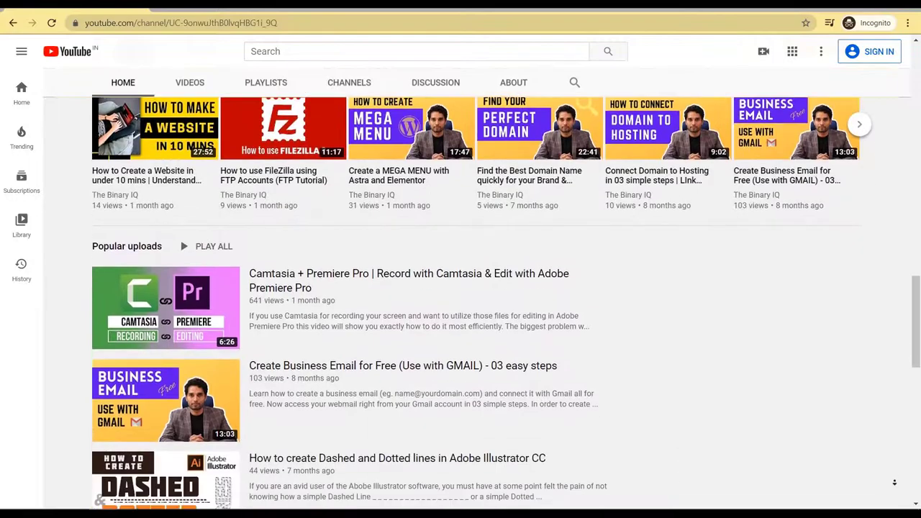
scroll(460, 303, down, 1)
scroll(460, 302, down, 1)
scroll(461, 302, down, 1)
scroll(461, 302, down, 1)
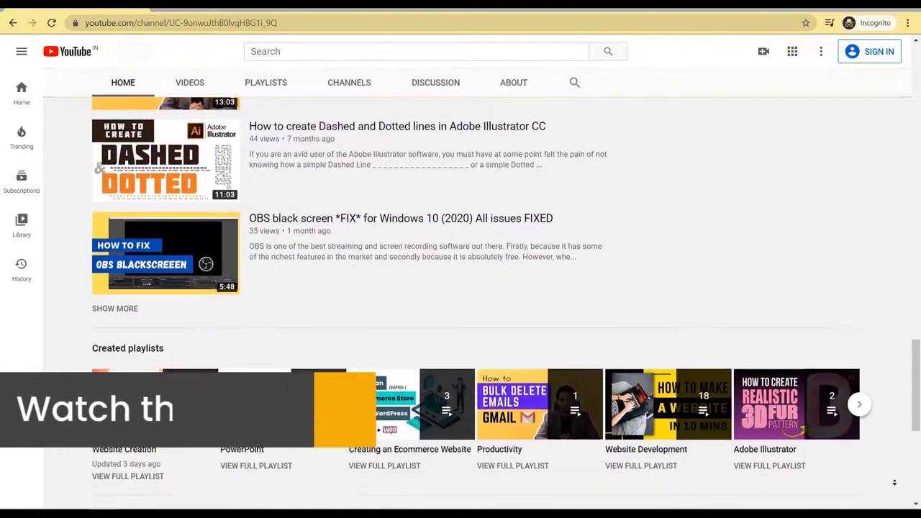
scroll(461, 302, down, 1)
scroll(894, 482, down, 1)
scroll(894, 482, down, 1)
scroll(894, 482, down, 1)
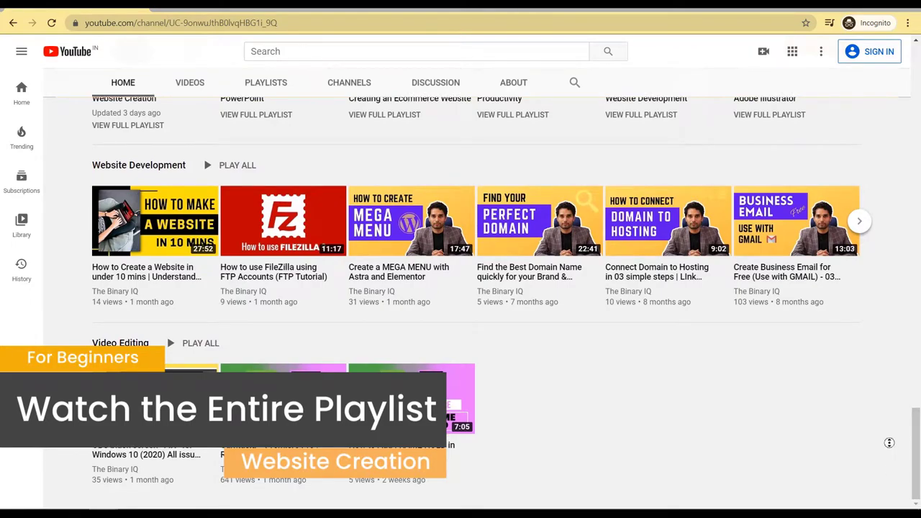
scroll(892, 432, up, 1)
scroll(896, 389, up, 2)
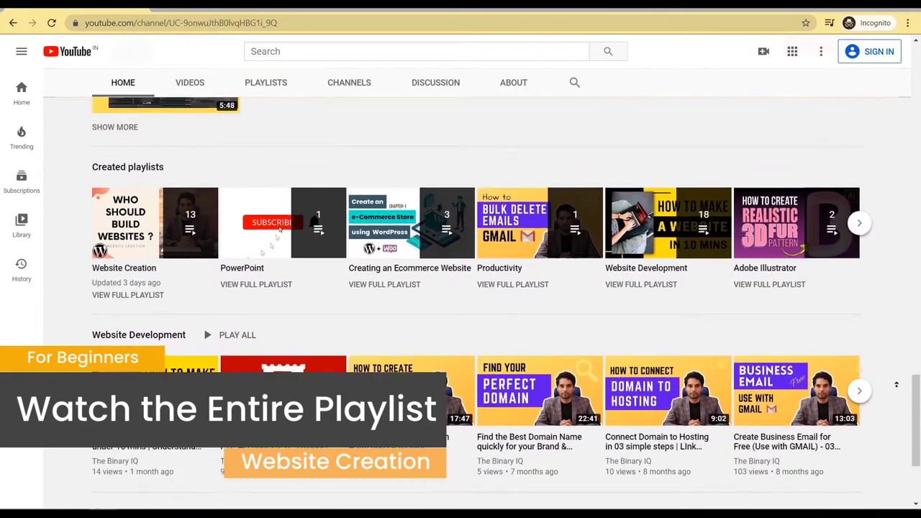
scroll(896, 385, up, 2)
scroll(896, 385, up, 2)
scroll(895, 385, up, 2)
scroll(895, 384, up, 2)
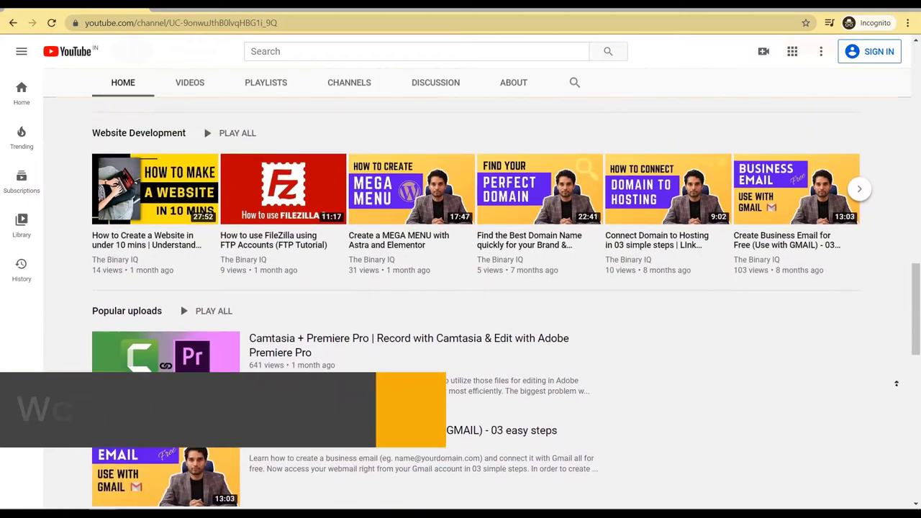
scroll(895, 383, up, 2)
scroll(896, 383, up, 2)
scroll(896, 384, up, 2)
scroll(896, 384, up, 2)
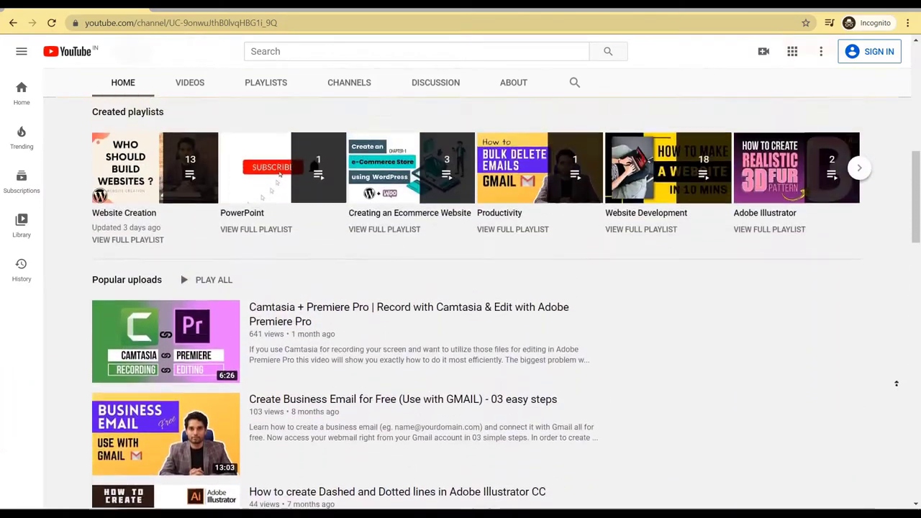
scroll(896, 383, up, 2)
scroll(895, 384, up, 2)
scroll(896, 384, up, 3)
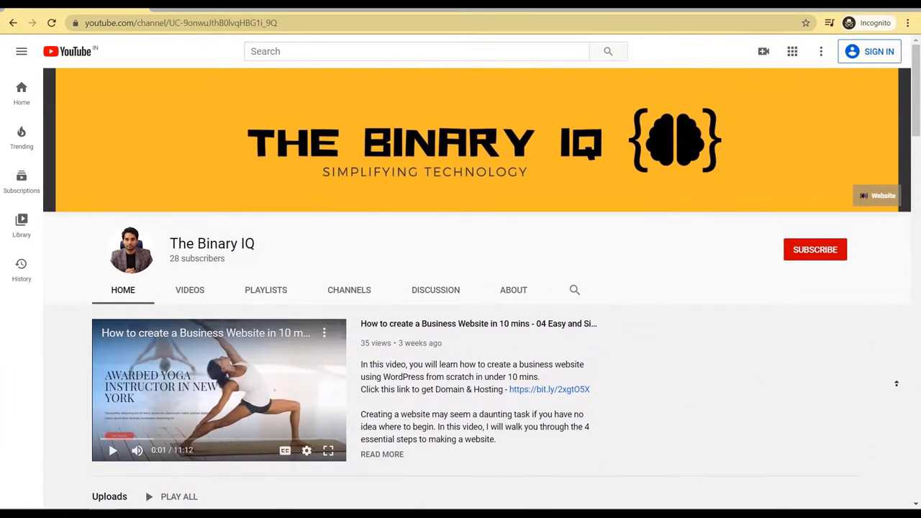
Open The Binary IQ videos listing, then bring up the WordPress admin dashboard.
click(191, 291)
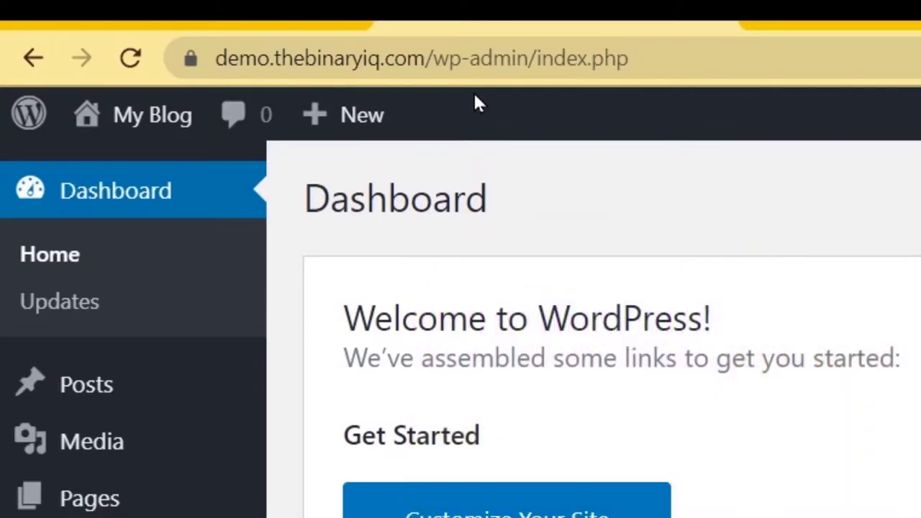
click(263, 55)
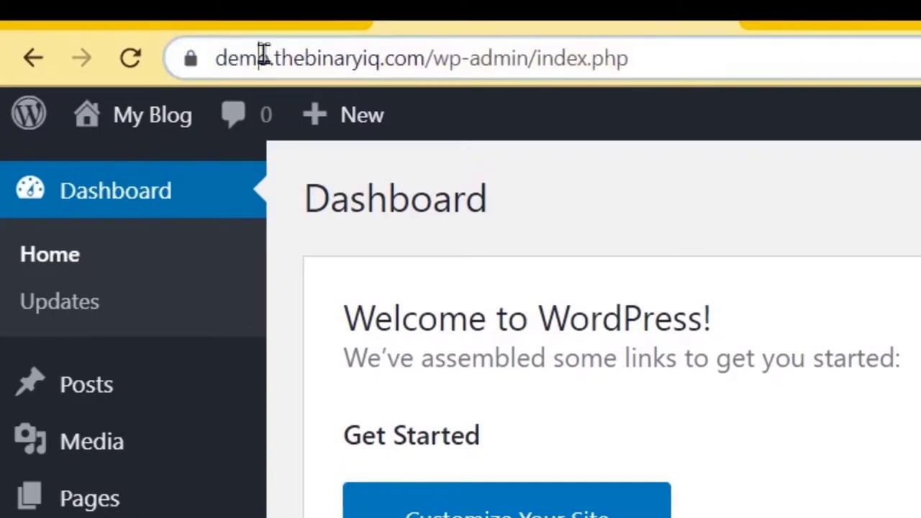
click(817, 195)
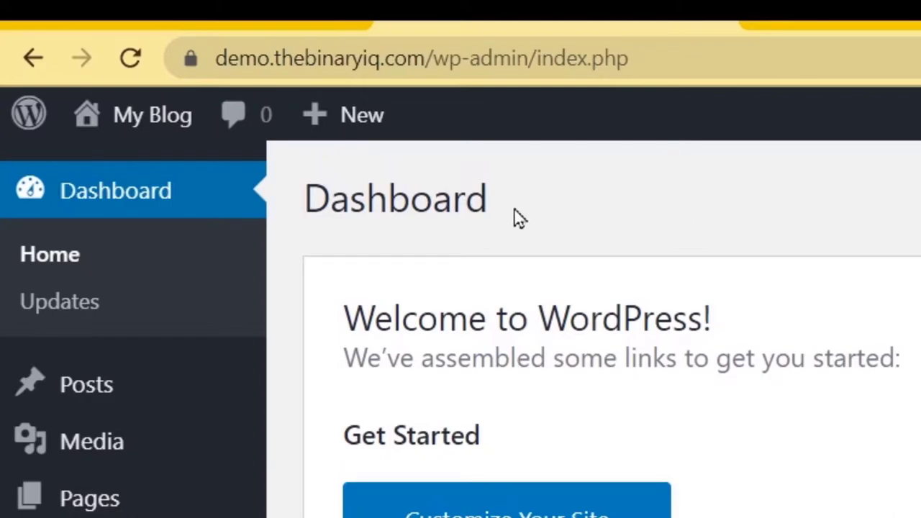
mouse_move(79, 384)
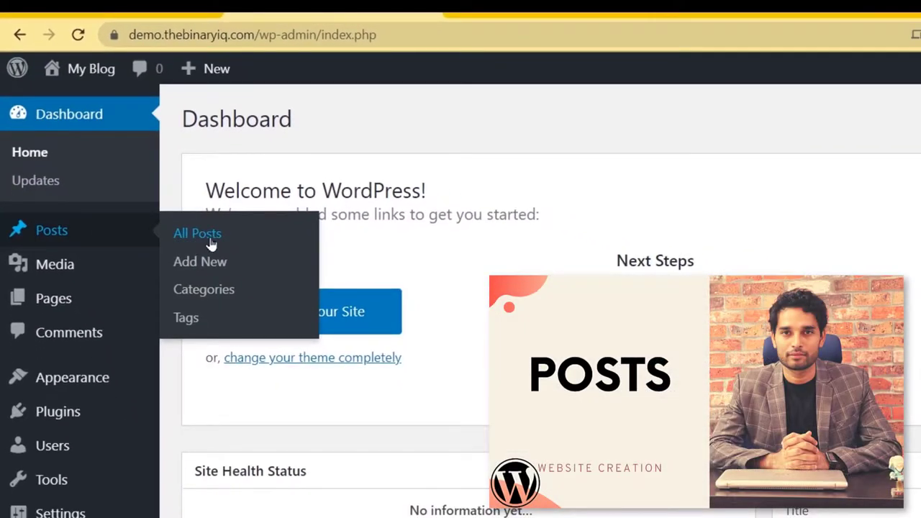
Trash the 'Hello world!' post from the All Posts list.
click(211, 243)
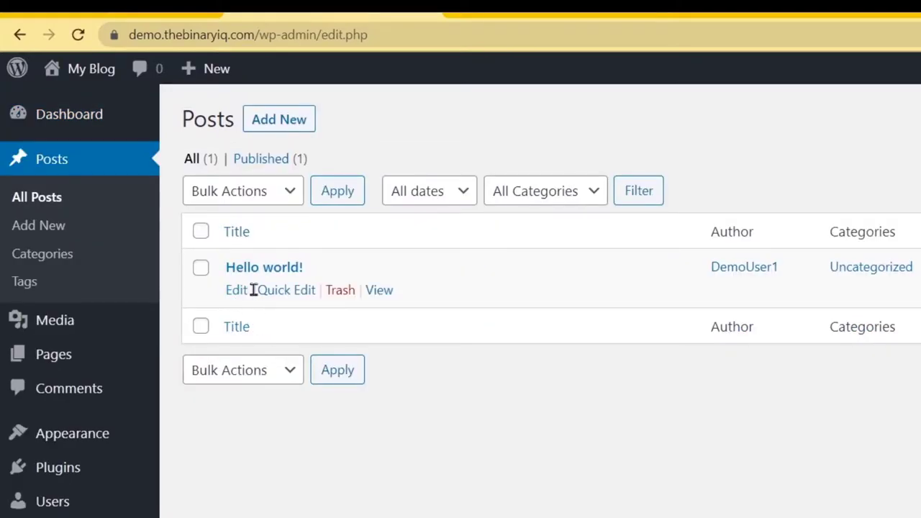
click(340, 291)
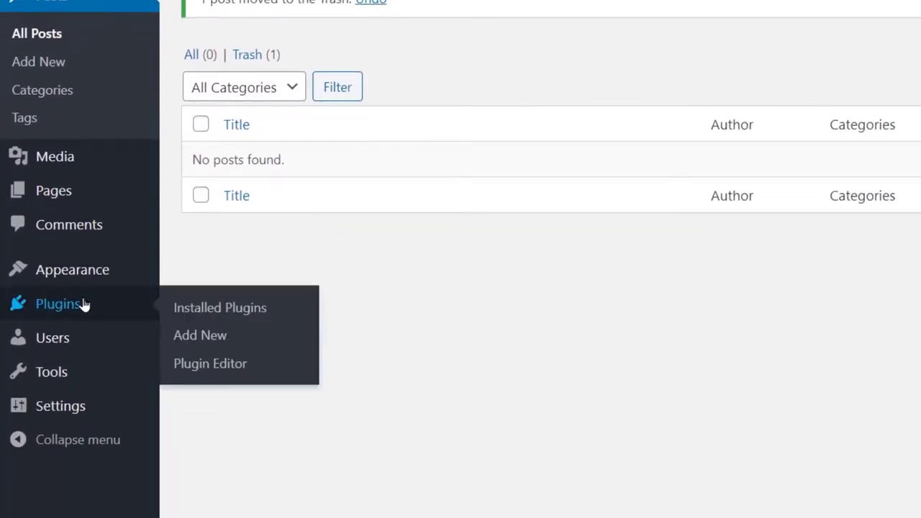
Search the plugin directory for 'fakerpress', then install and activate FakerPress.
click(200, 335)
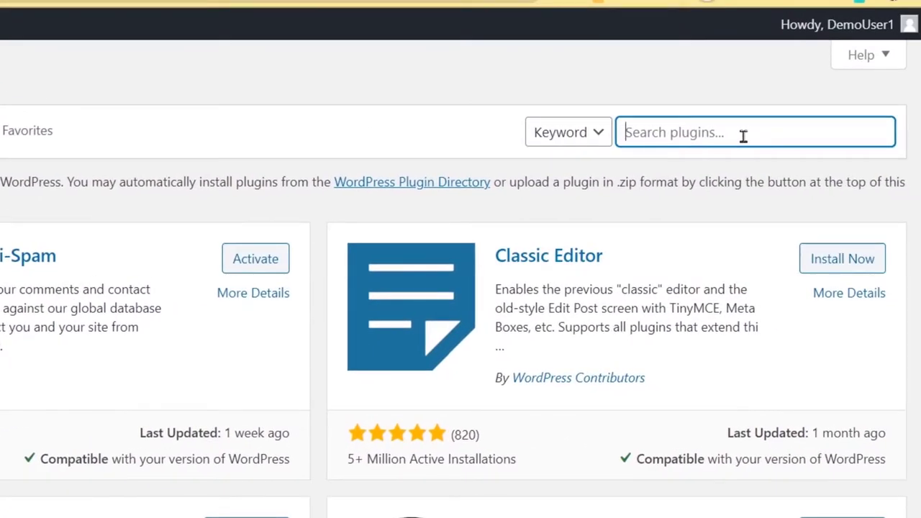
text(fakerpress)
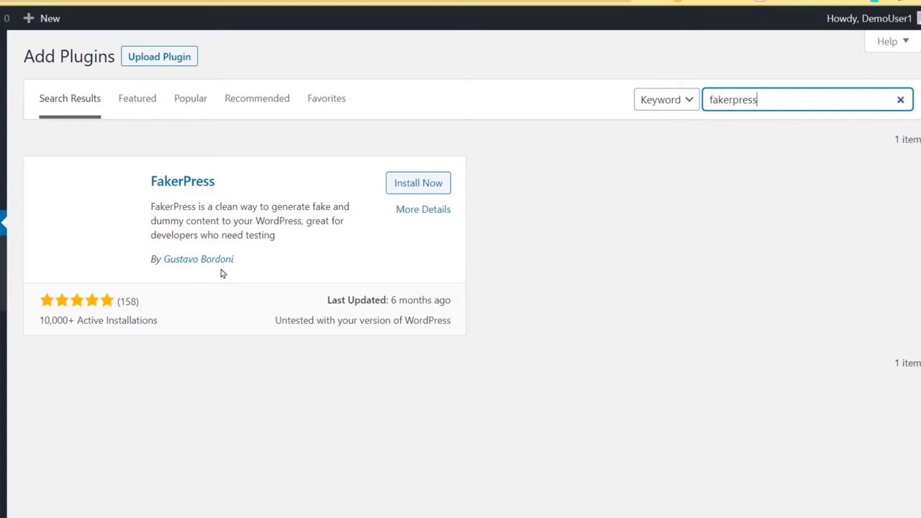
drag(41, 322, 69, 323)
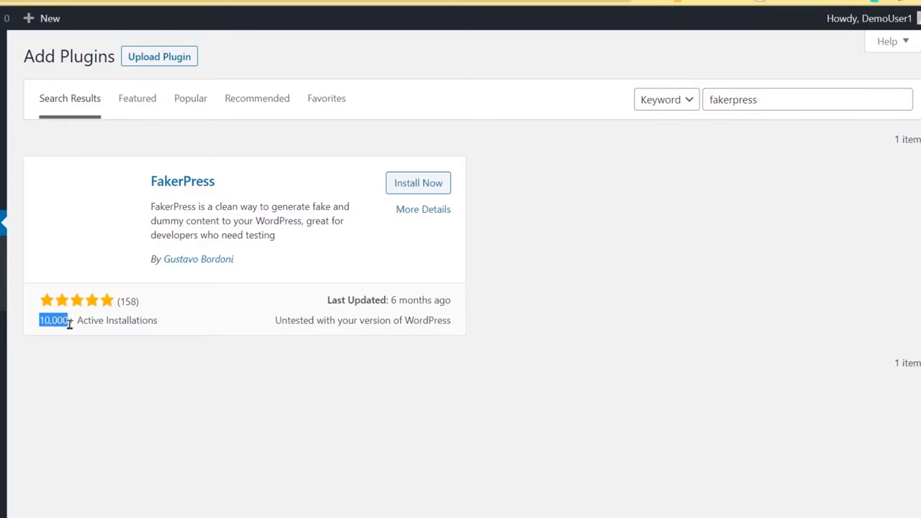
click(292, 287)
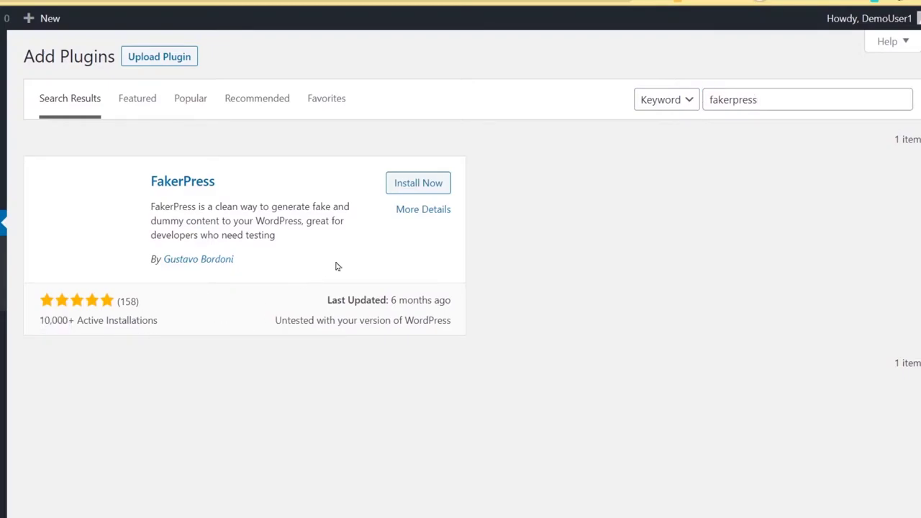
click(422, 185)
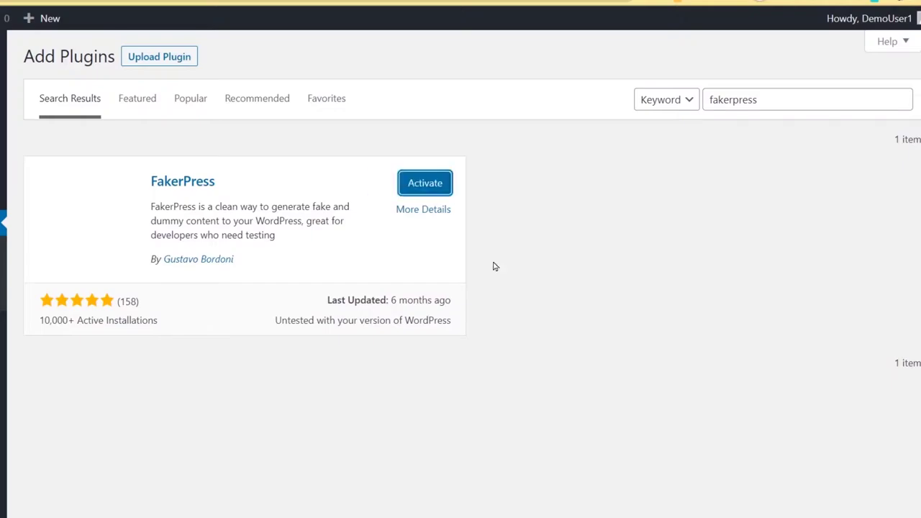
click(426, 184)
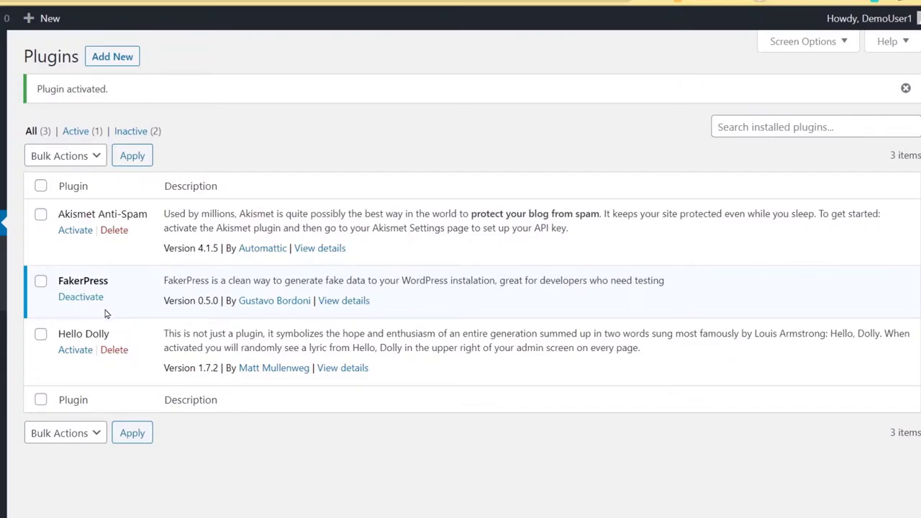
drag(56, 285, 117, 289)
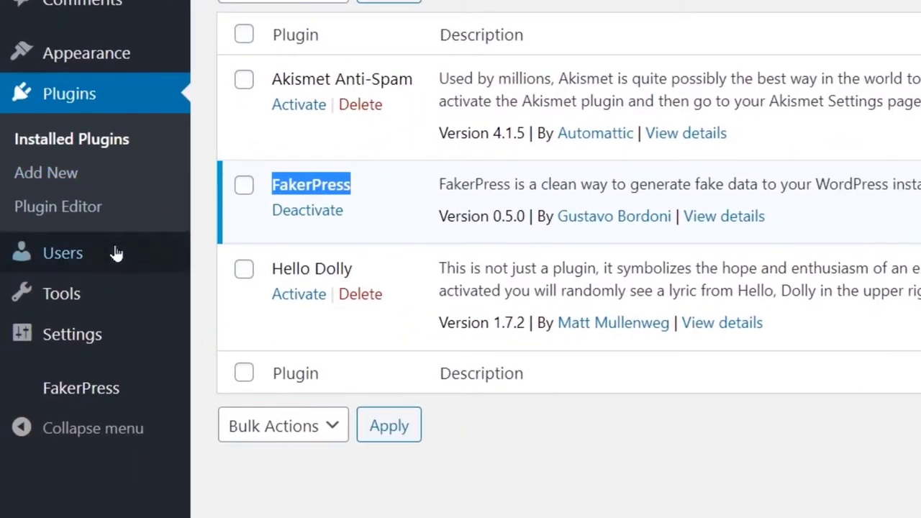
mouse_move(80, 387)
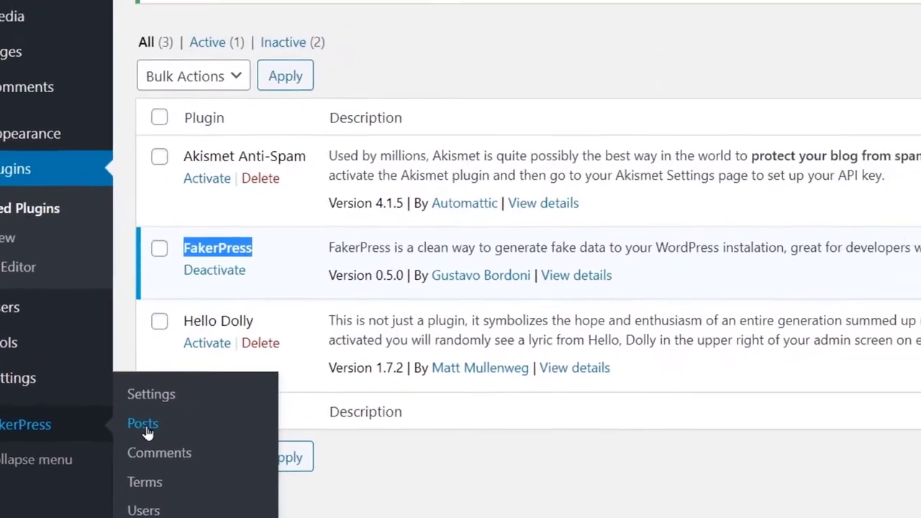
In FakerPress's post generator, set the post quantity range to 3–5.
click(144, 426)
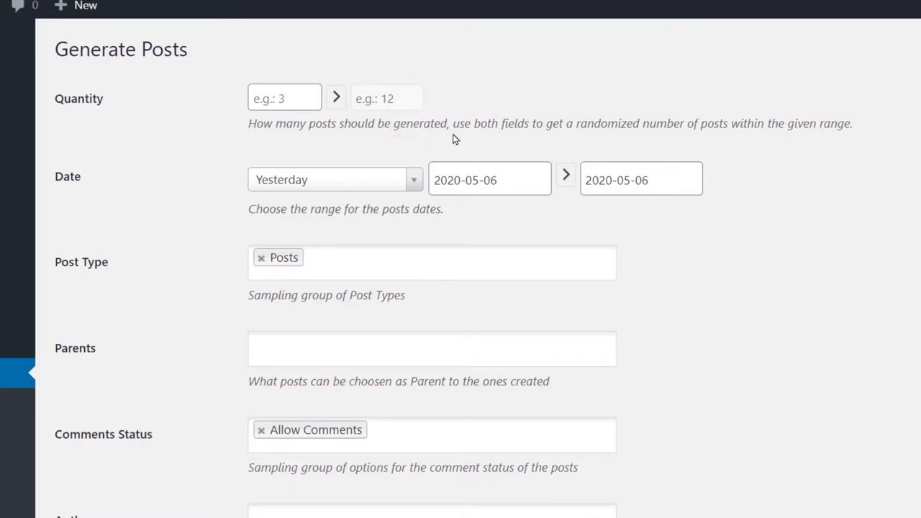
click(308, 95)
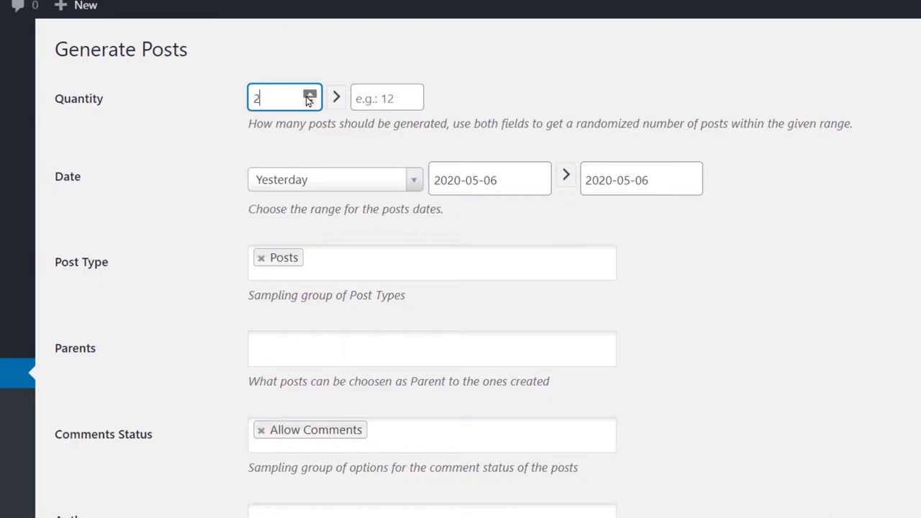
click(308, 95)
click(415, 95)
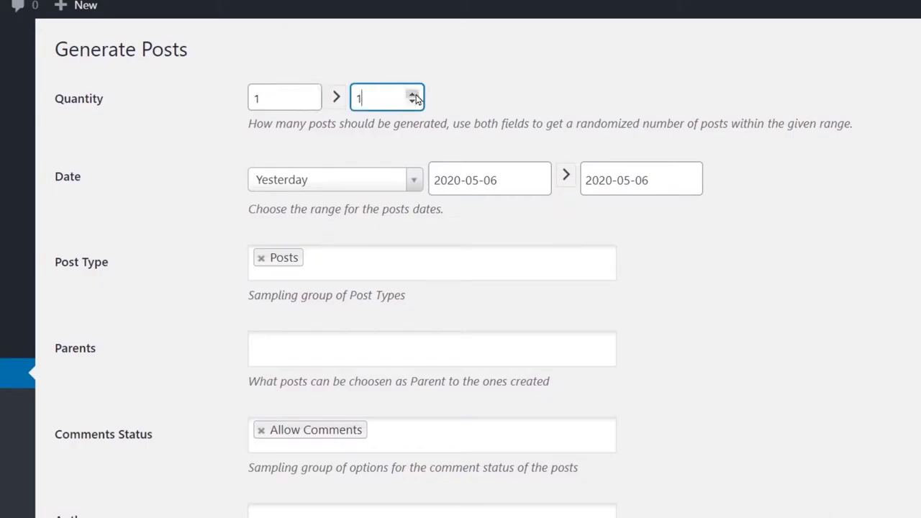
click(581, 138)
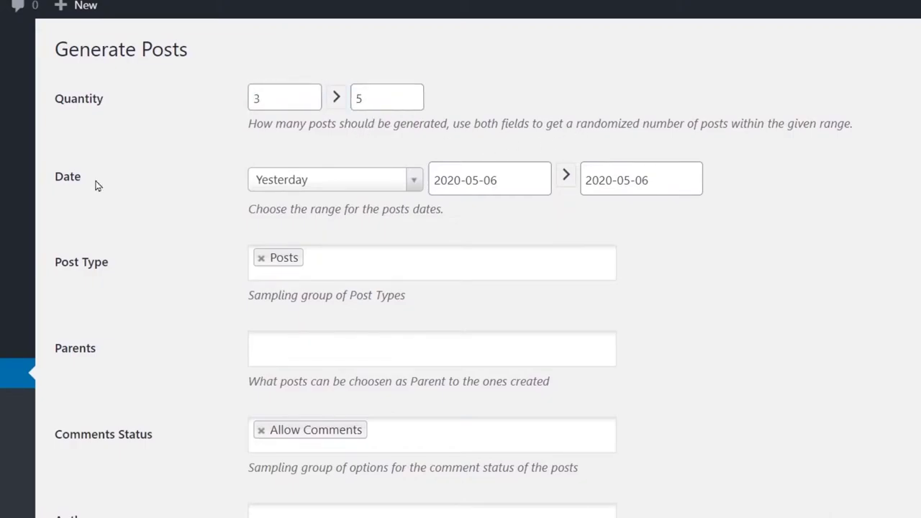
Set the generated posts' date range to the last 15 days.
click(415, 186)
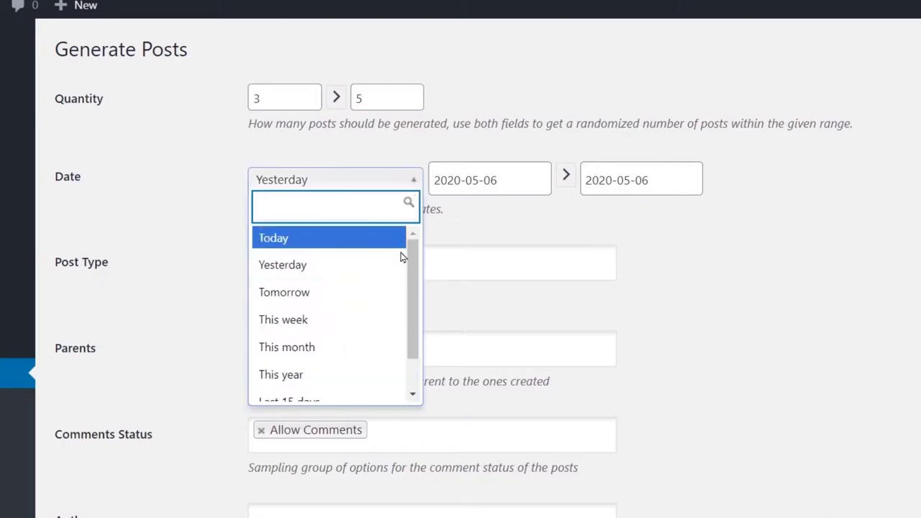
scroll(367, 354, down, 1)
click(365, 358)
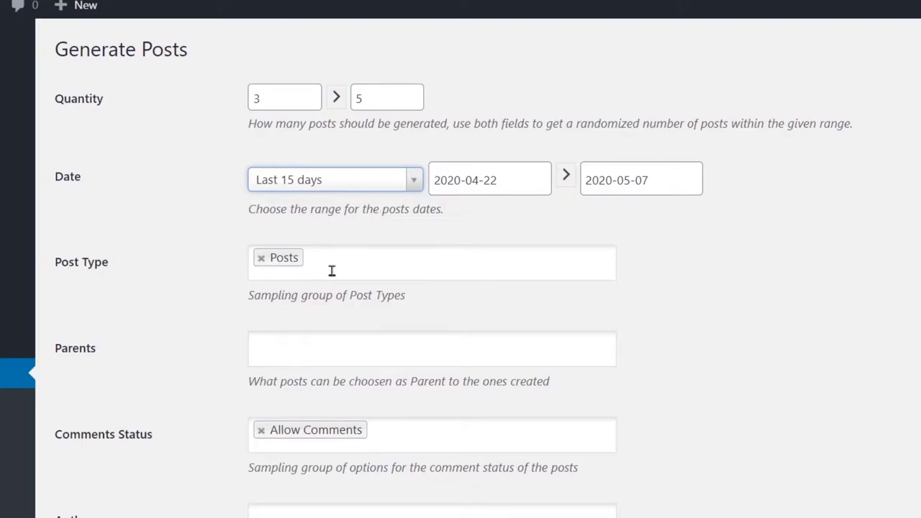
scroll(461, 308, down, 1)
Pick DemoUser1 in the generator's Author dropdown.
scroll(462, 307, down, 1)
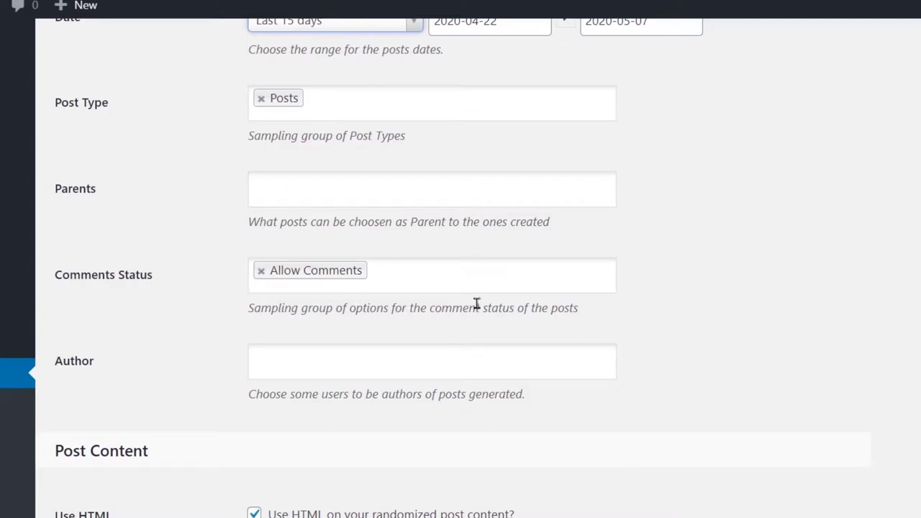
scroll(476, 305, down, 2)
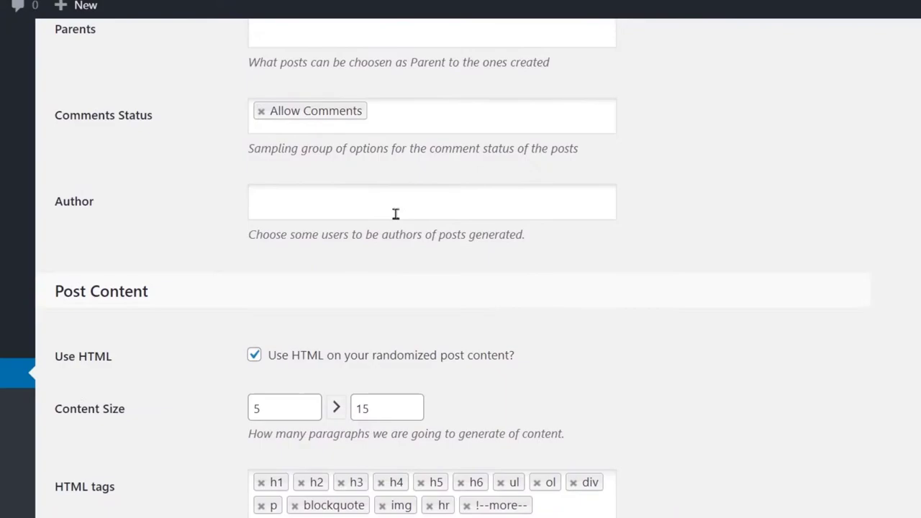
click(398, 210)
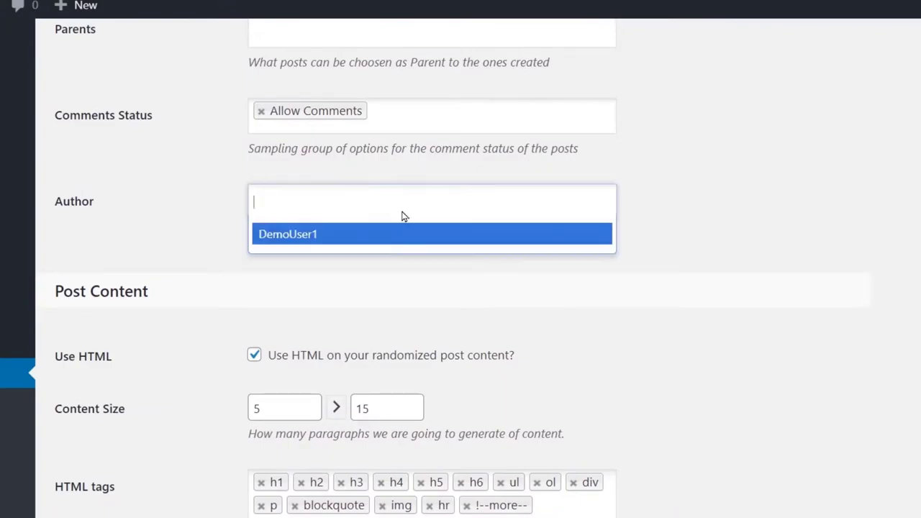
click(367, 242)
scroll(649, 302, down, 1)
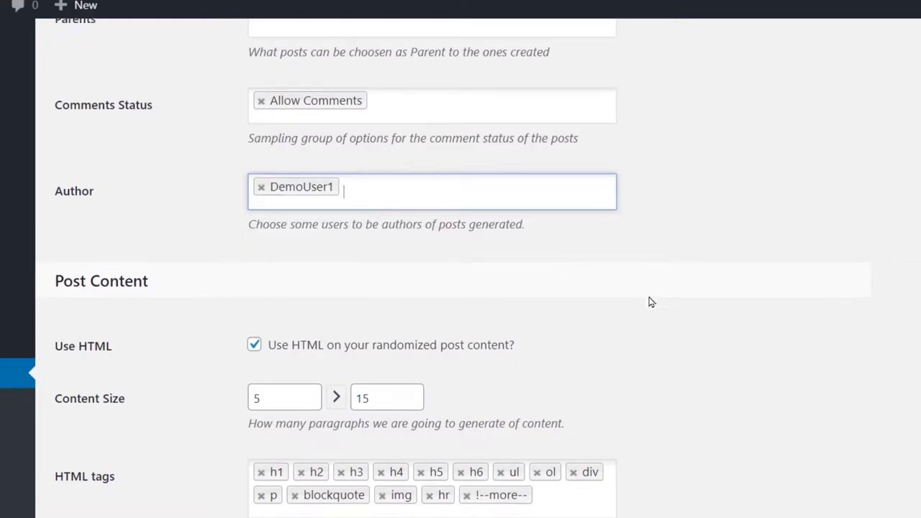
scroll(649, 302, down, 3)
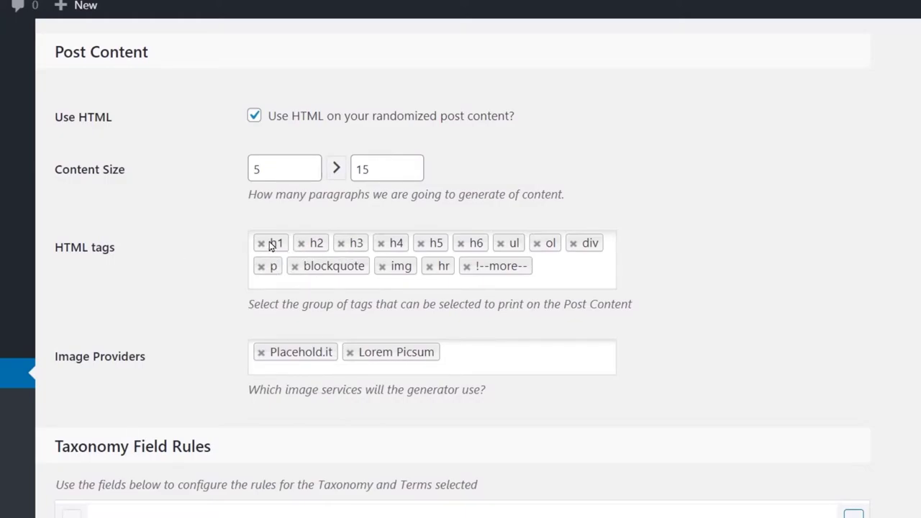
Remove h3, h4, h5, h6, ul, ol, div, hr and !--more-- from the allowed HTML tags.
click(341, 243)
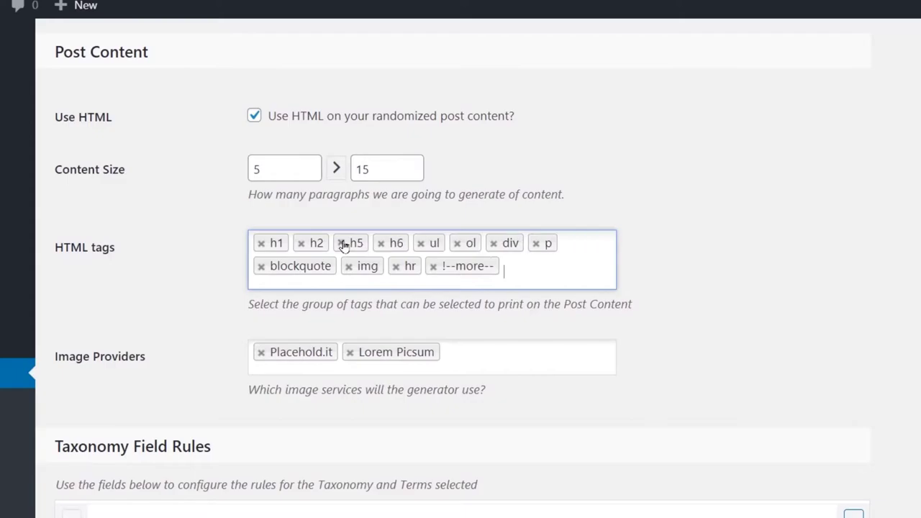
click(342, 244)
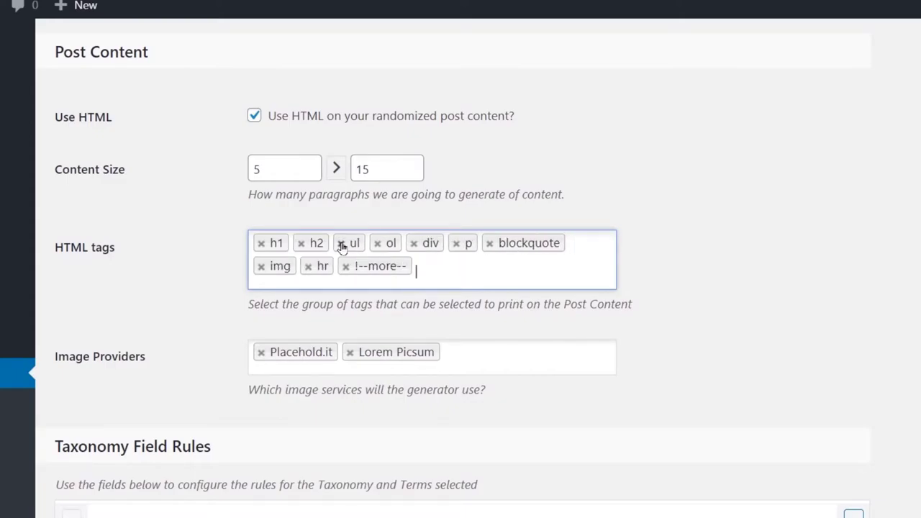
click(342, 244)
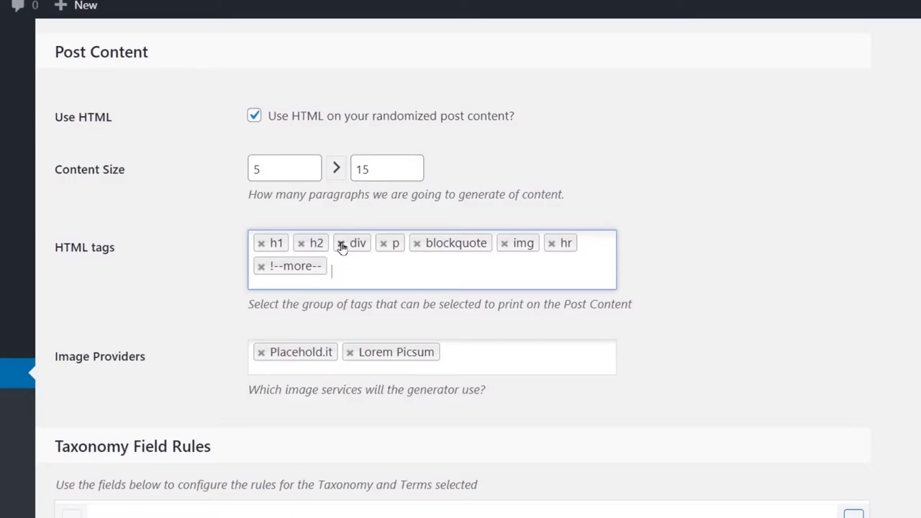
click(341, 243)
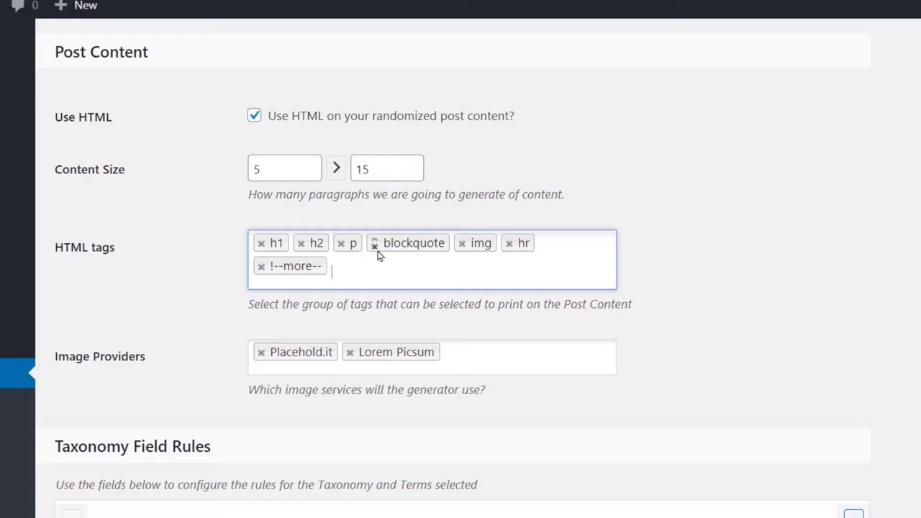
click(509, 245)
click(509, 244)
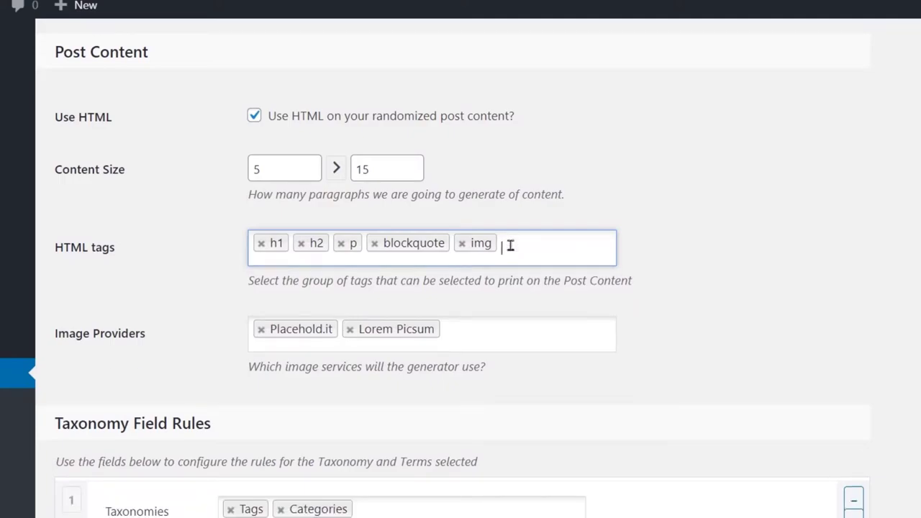
click(666, 262)
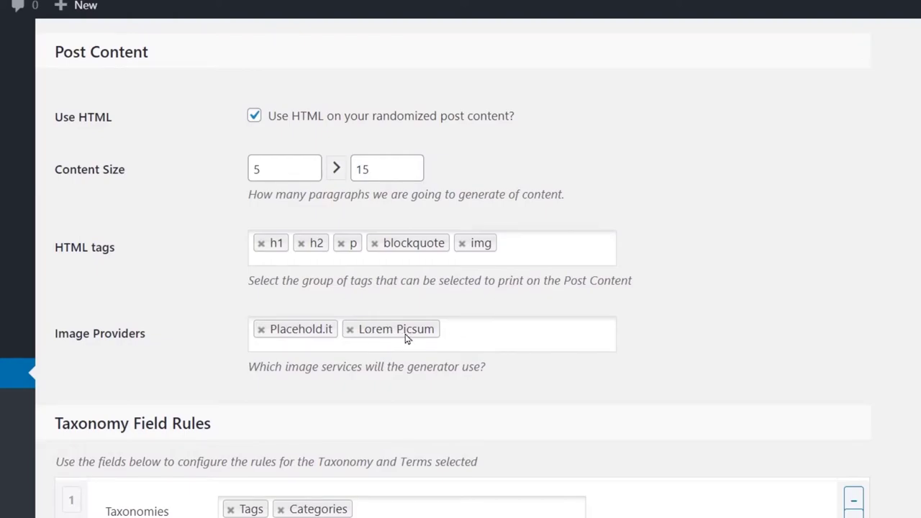
scroll(558, 378, down, 2)
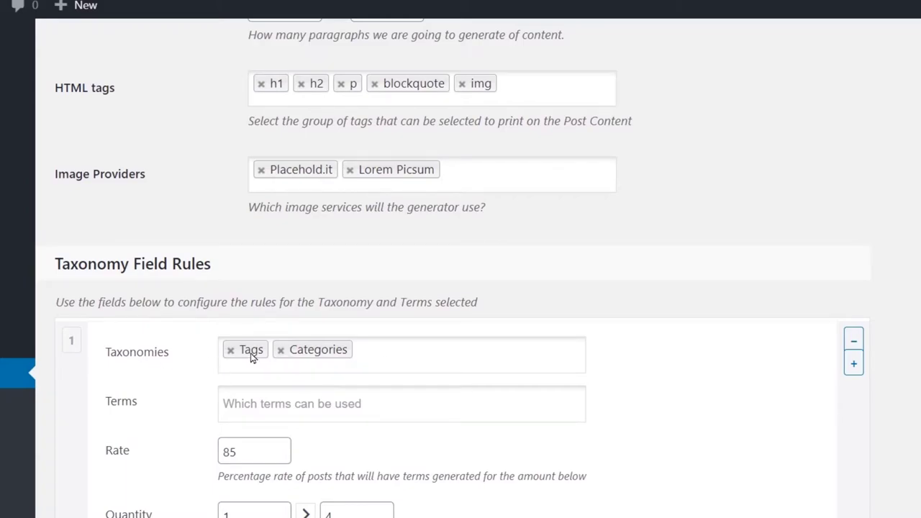
Add bow, Cats, cute, happy, sad, Dogs, Snakes and tie to the allowed terms.
scroll(352, 242, down, 2)
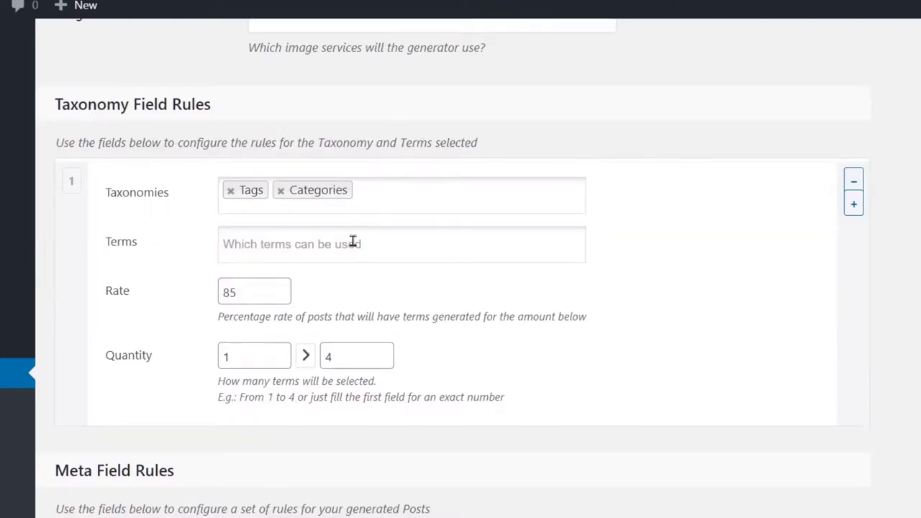
click(352, 242)
scroll(346, 331, down, 2)
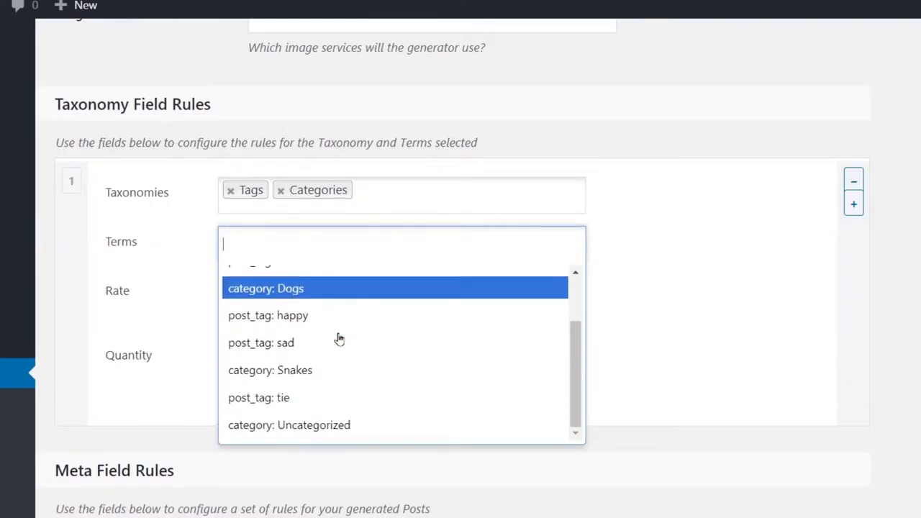
scroll(331, 364, up, 2)
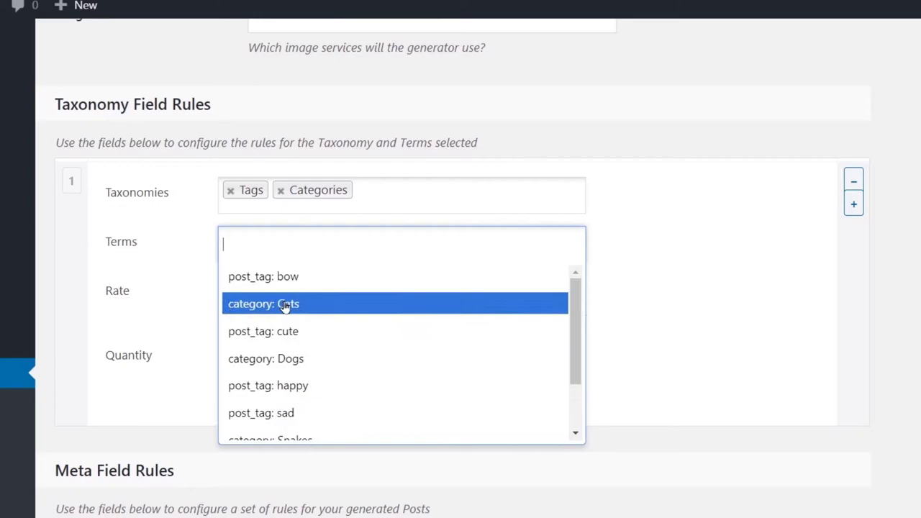
click(305, 278)
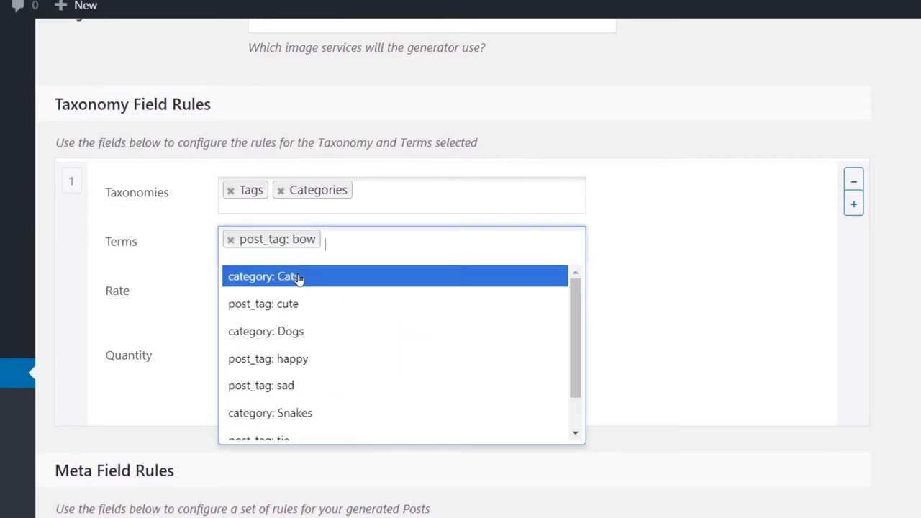
click(298, 278)
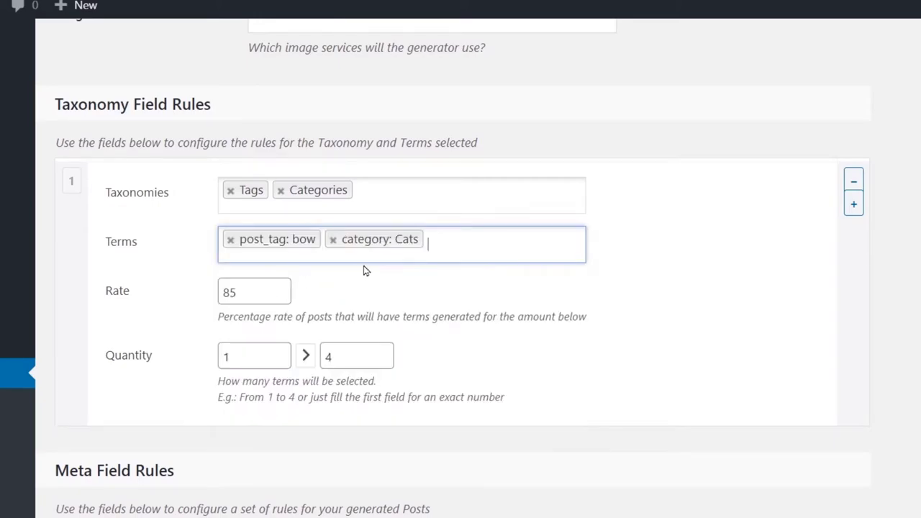
click(365, 276)
click(403, 308)
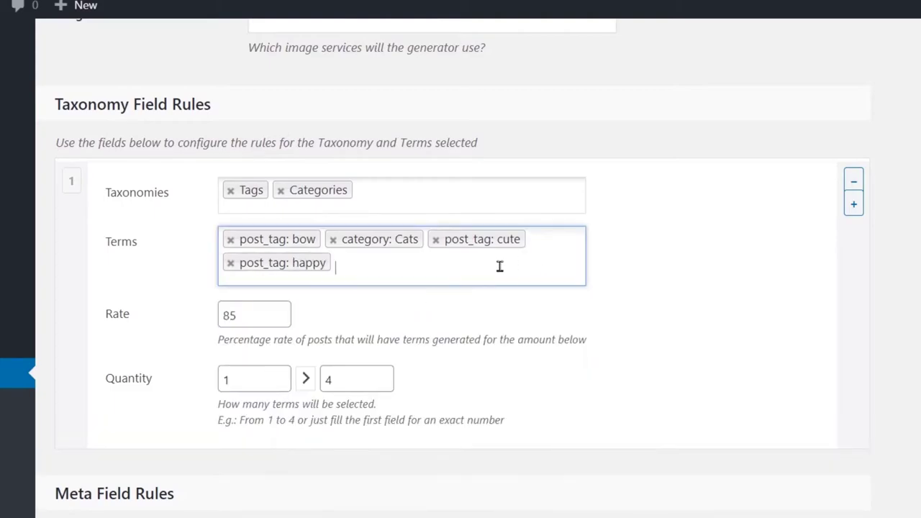
click(421, 269)
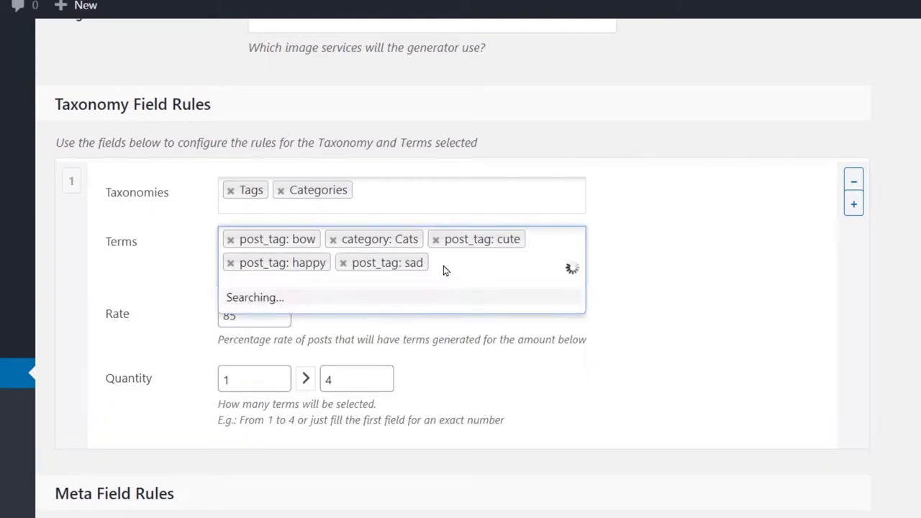
click(417, 297)
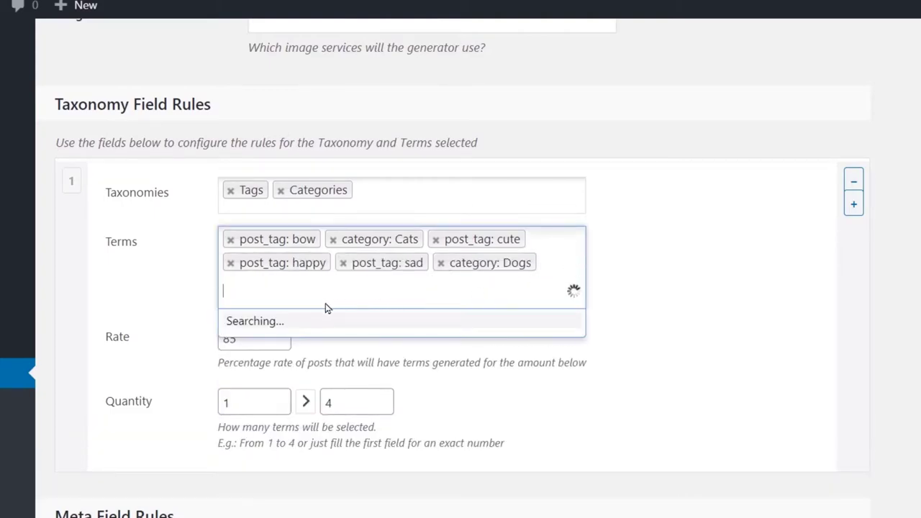
click(280, 323)
click(471, 324)
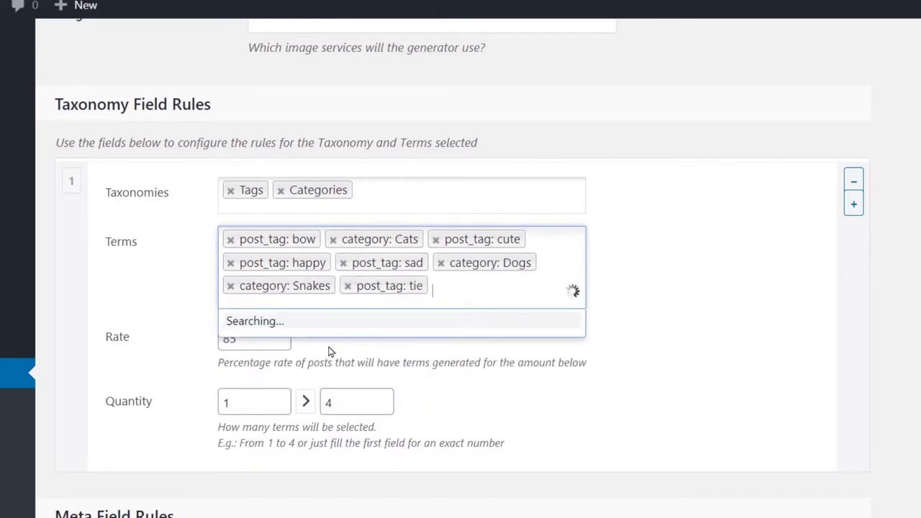
click(716, 347)
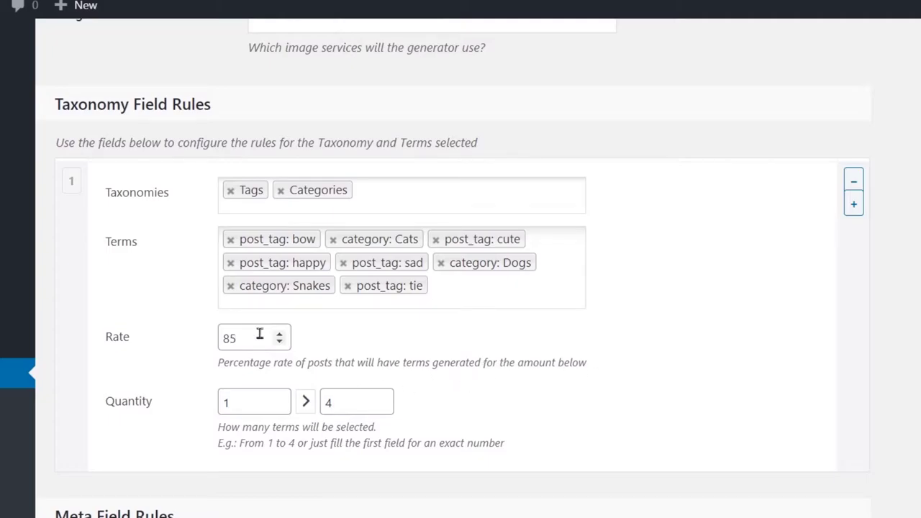
Set the minimum terms per post to 4.
scroll(562, 390, down, 1)
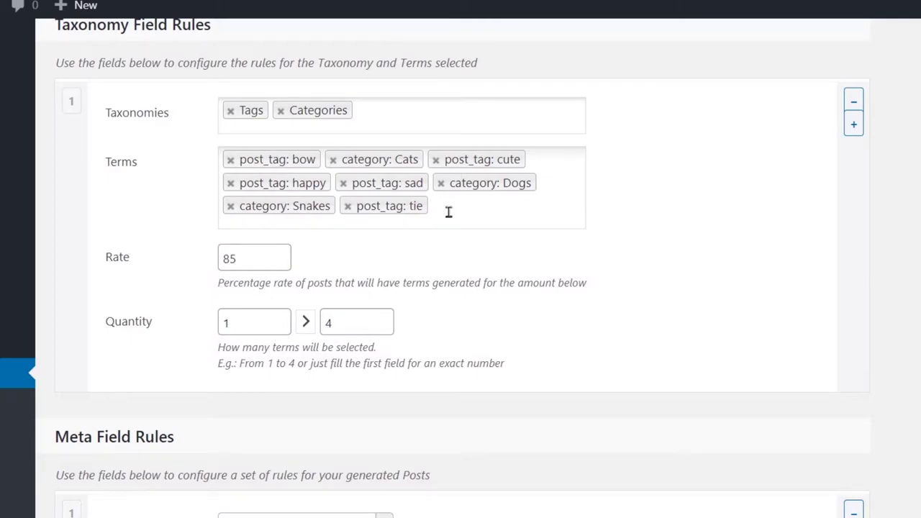
drag(257, 329, 216, 323)
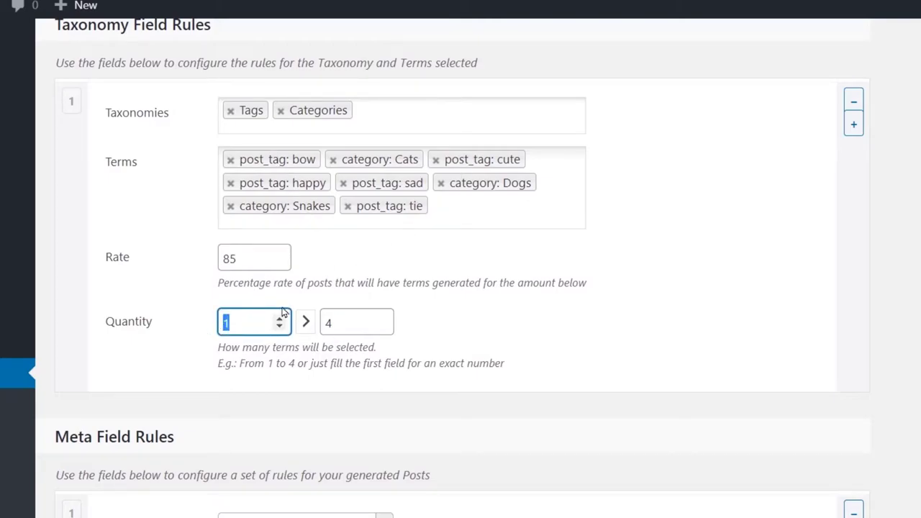
text(4)
drag(378, 328, 313, 328)
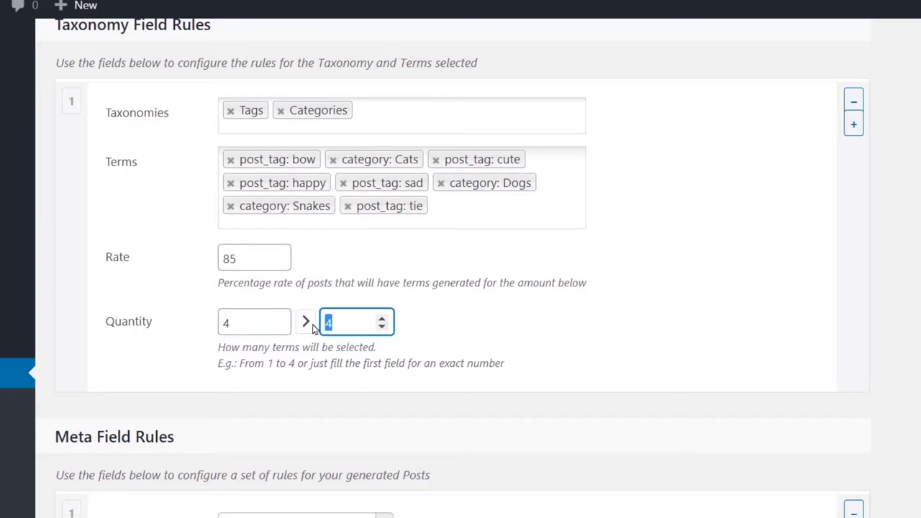
scroll(313, 327, down, 2)
Cap terms at 8 per post and generate the posts, confirming five were faked.
scroll(128, 284, down, 1)
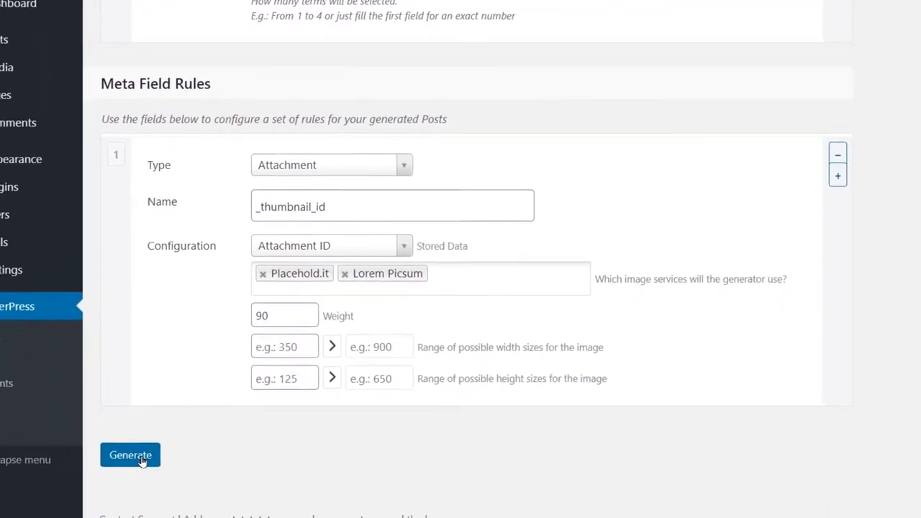
click(155, 434)
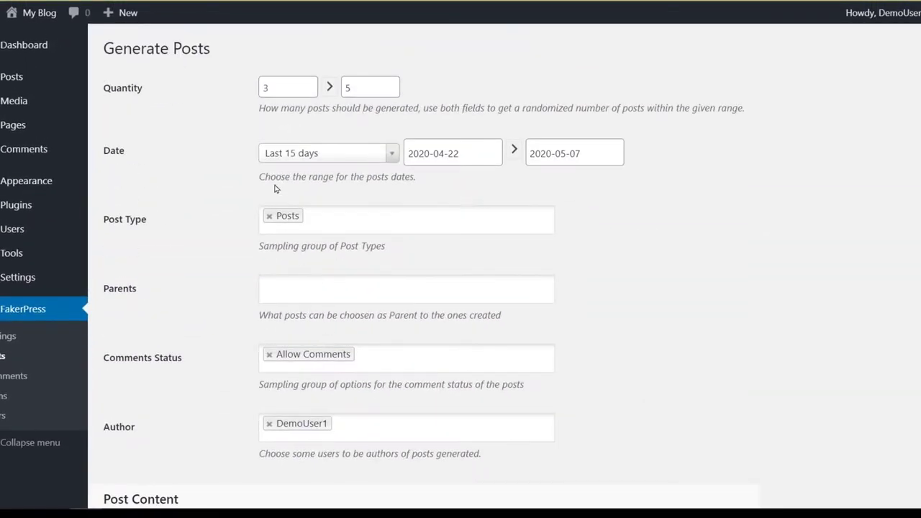
scroll(619, 280, down, 4)
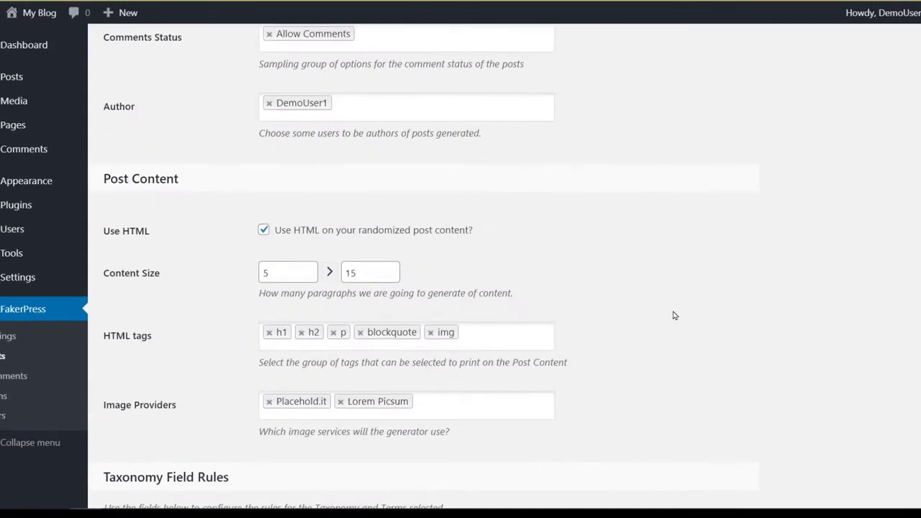
scroll(671, 314, down, 15)
scroll(672, 315, down, 1)
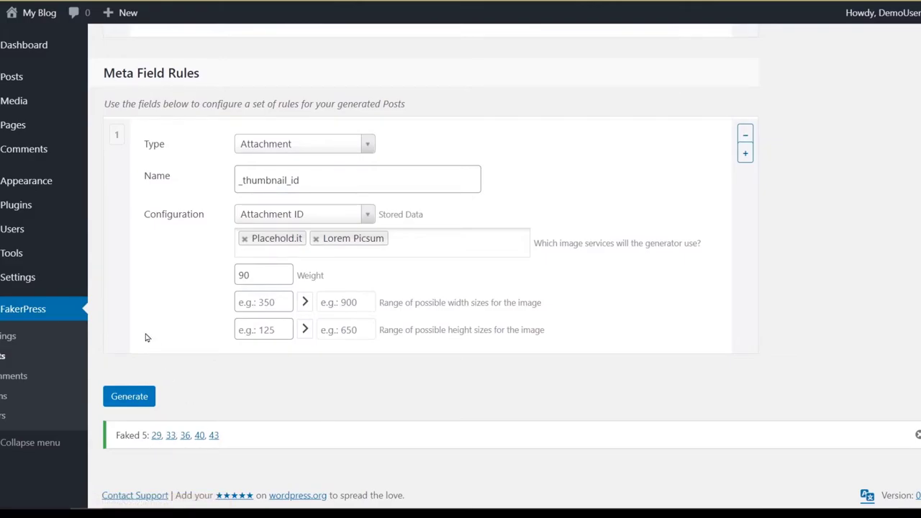
scroll(145, 338, up, 3)
mouse_move(12, 76)
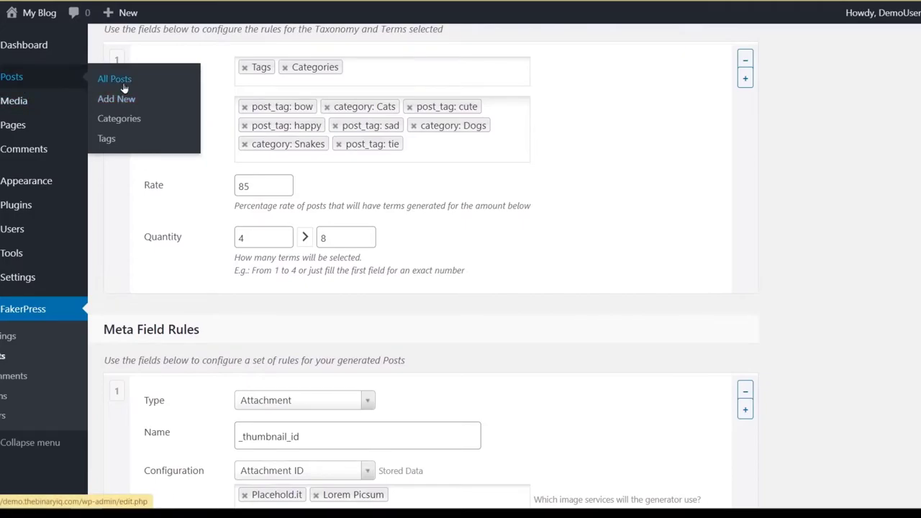
click(125, 87)
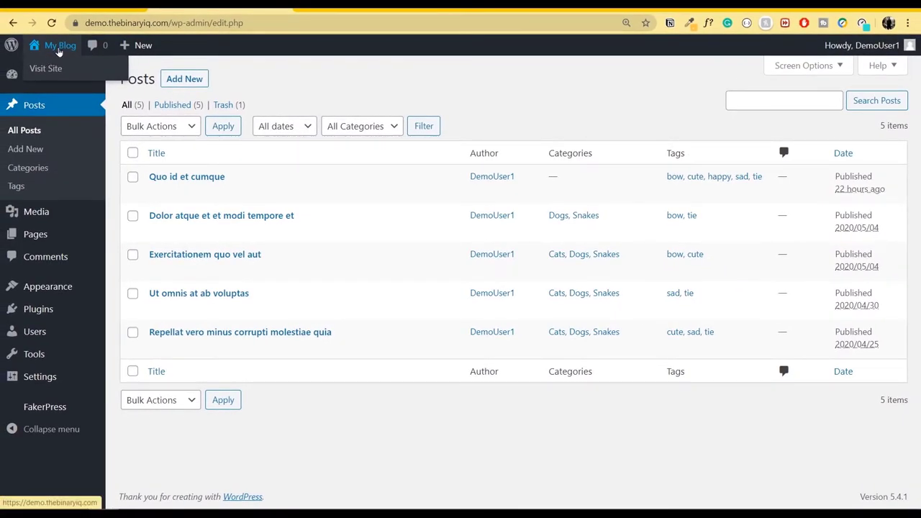
right_click(59, 49)
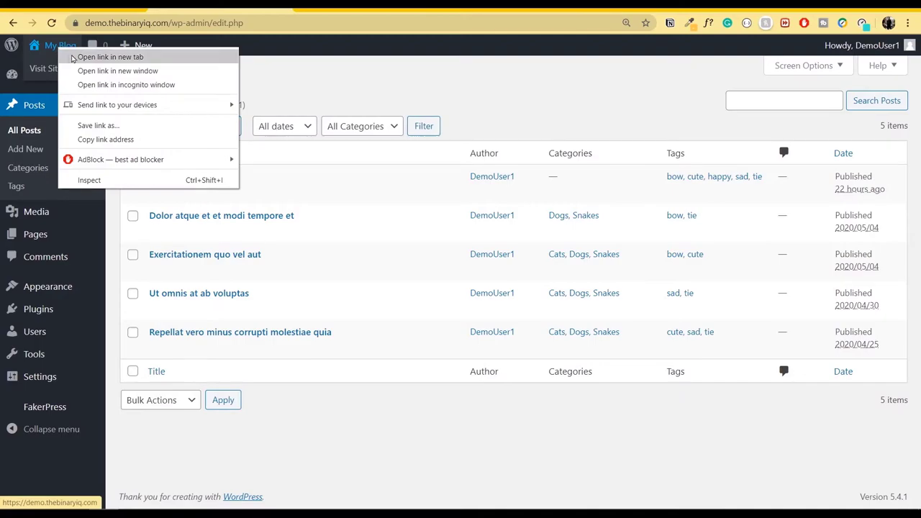
click(73, 57)
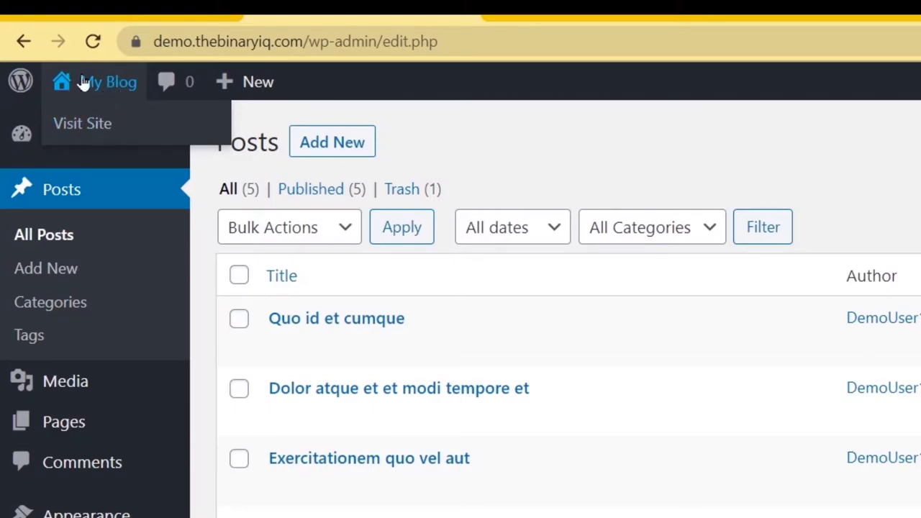
Visit the public blog front page and scroll down through the generated dummy posts.
click(106, 126)
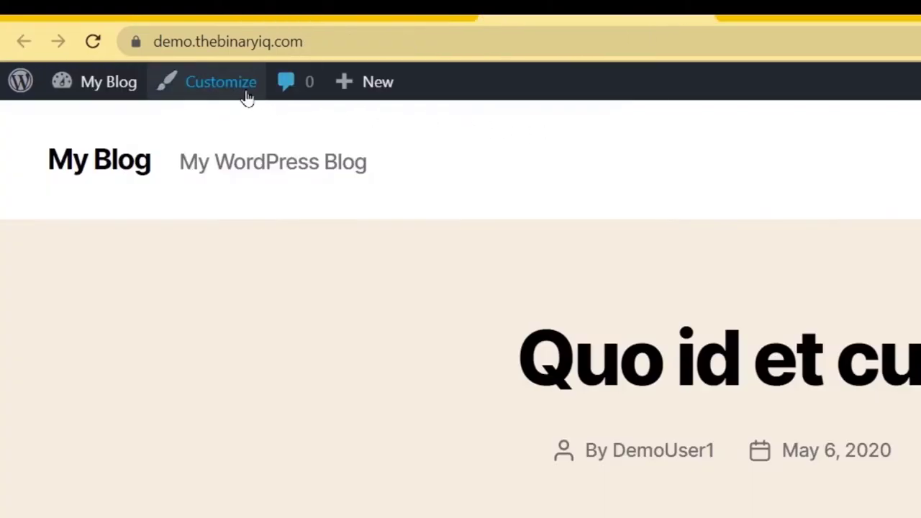
mouse_move(108, 82)
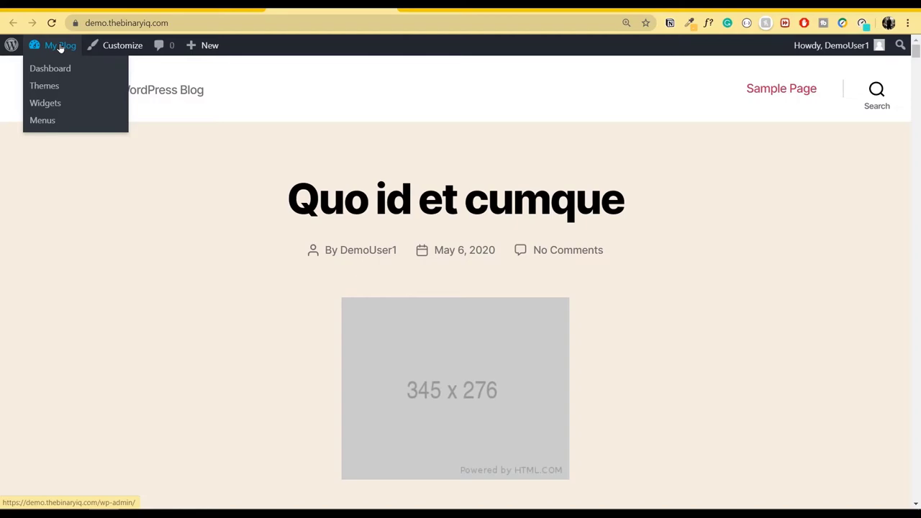
scroll(668, 236, down, 2)
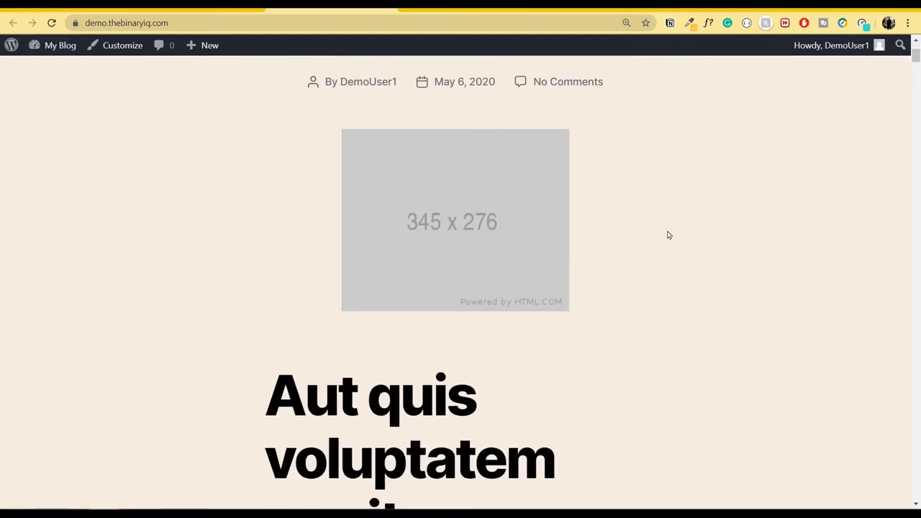
scroll(668, 235, down, 3)
scroll(667, 235, down, 2)
scroll(667, 234, down, 5)
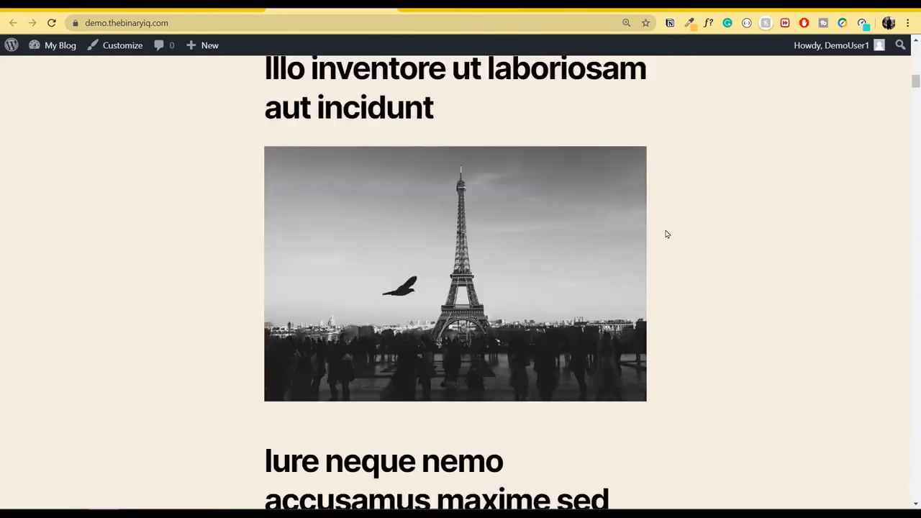
scroll(667, 234, down, 2)
scroll(667, 233, down, 4)
scroll(667, 234, down, 5)
scroll(663, 234, down, 5)
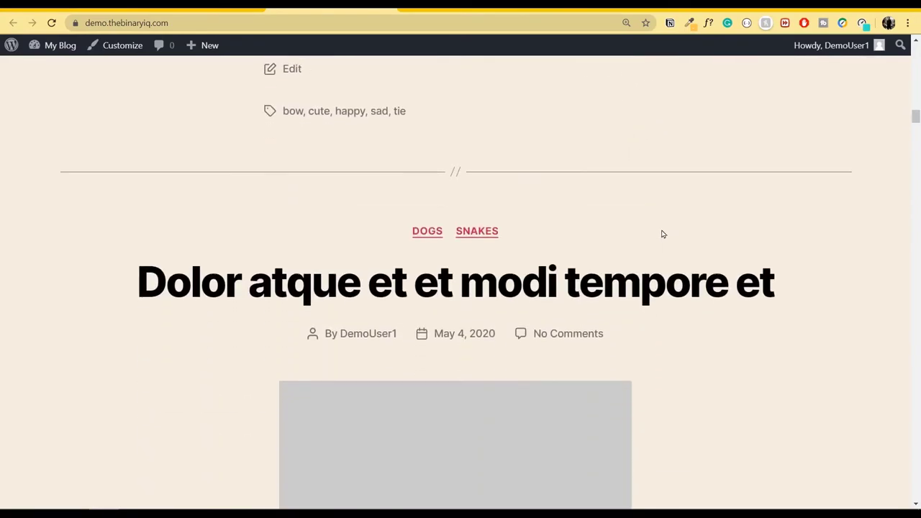
scroll(661, 233, down, 3)
scroll(659, 232, up, 5)
scroll(540, 241, down, 2)
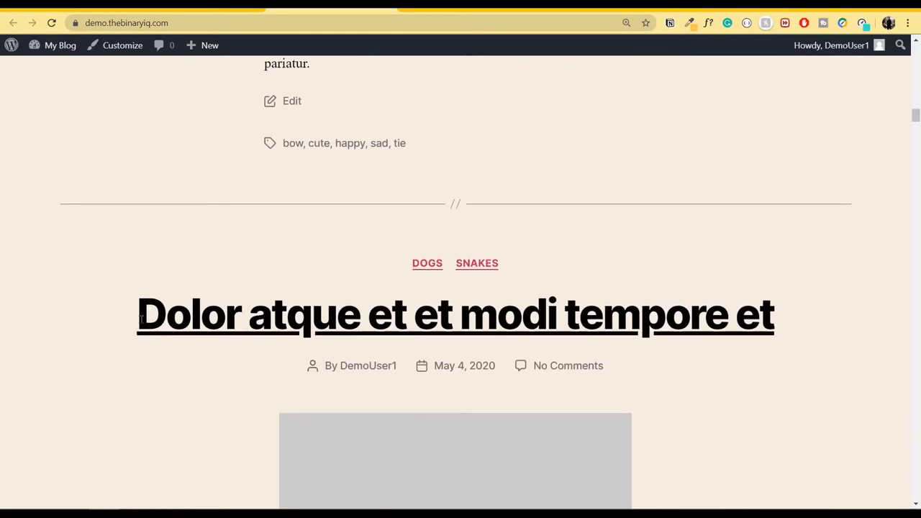
drag(141, 318, 117, 328)
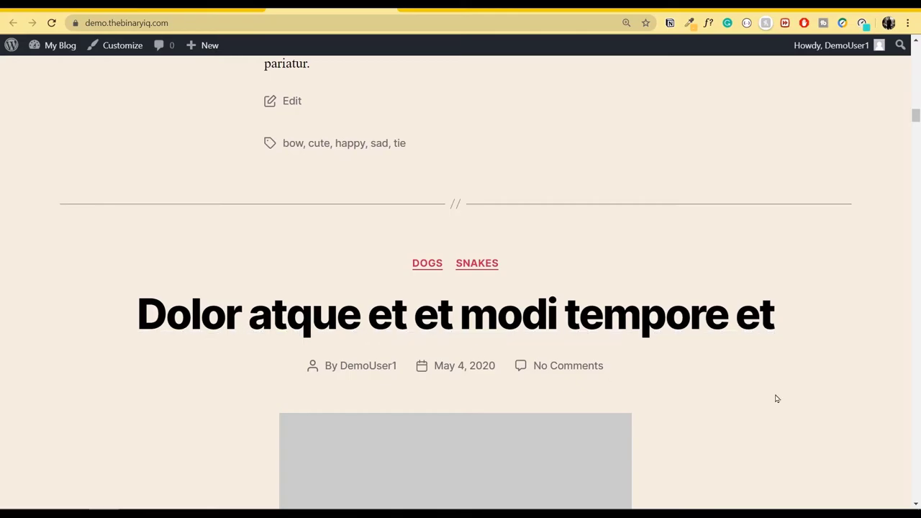
Scroll a little further, then back up to the blog header.
scroll(775, 397, down, 7)
scroll(786, 392, down, 1)
scroll(786, 391, down, 3)
scroll(787, 392, up, 5)
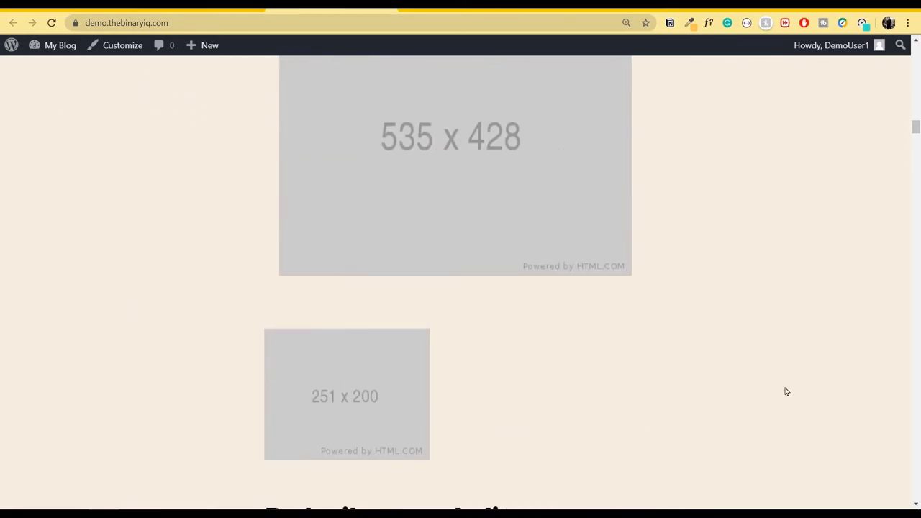
scroll(786, 391, up, 5)
scroll(786, 392, up, 5)
scroll(786, 392, up, 5)
scroll(786, 391, up, 5)
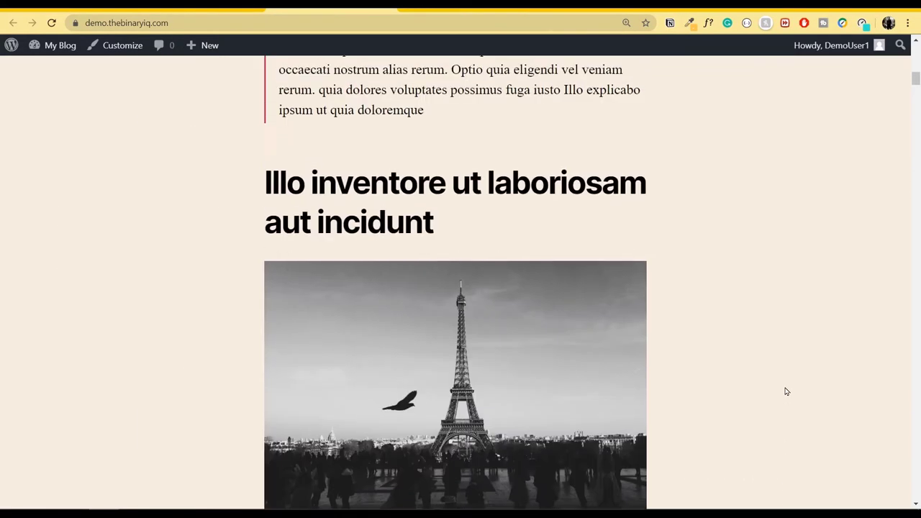
scroll(786, 392, up, 4)
scroll(786, 391, up, 4)
scroll(409, 247, up, 4)
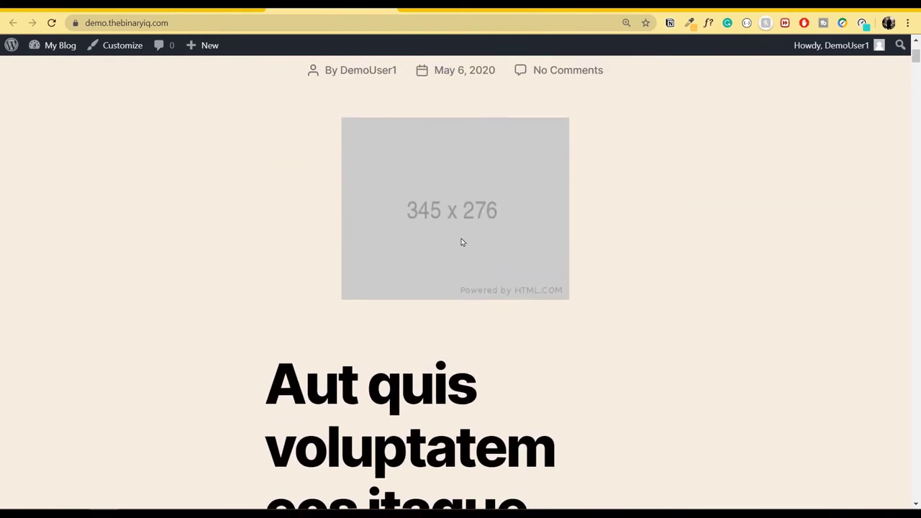
scroll(463, 240, up, 3)
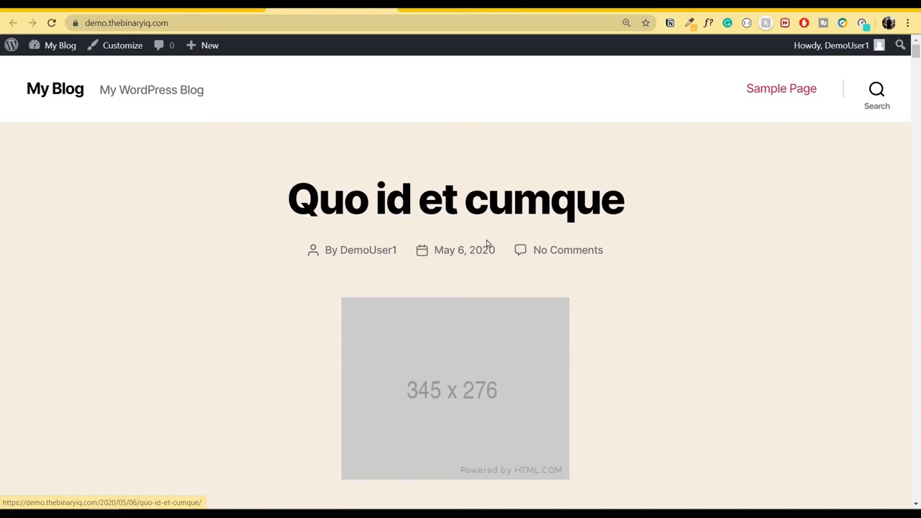
scroll(643, 315, down, 5)
scroll(643, 315, up, 1)
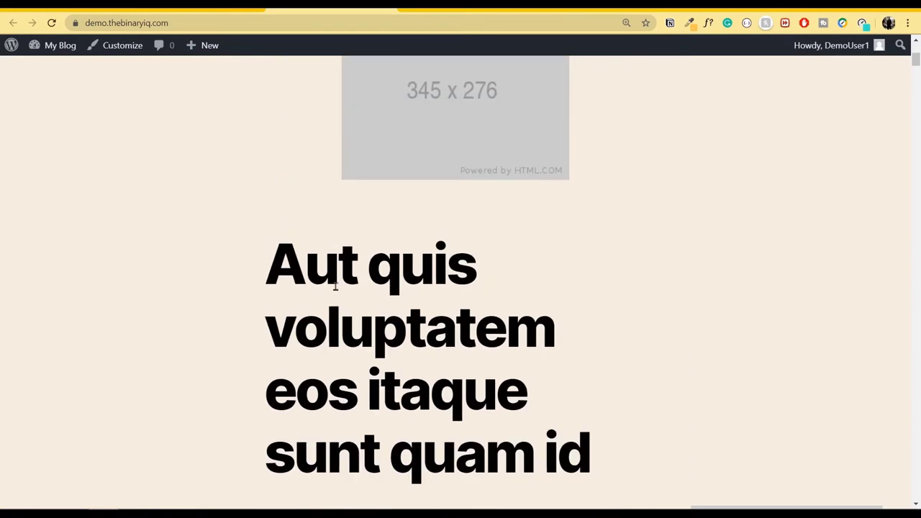
scroll(367, 286, down, 4)
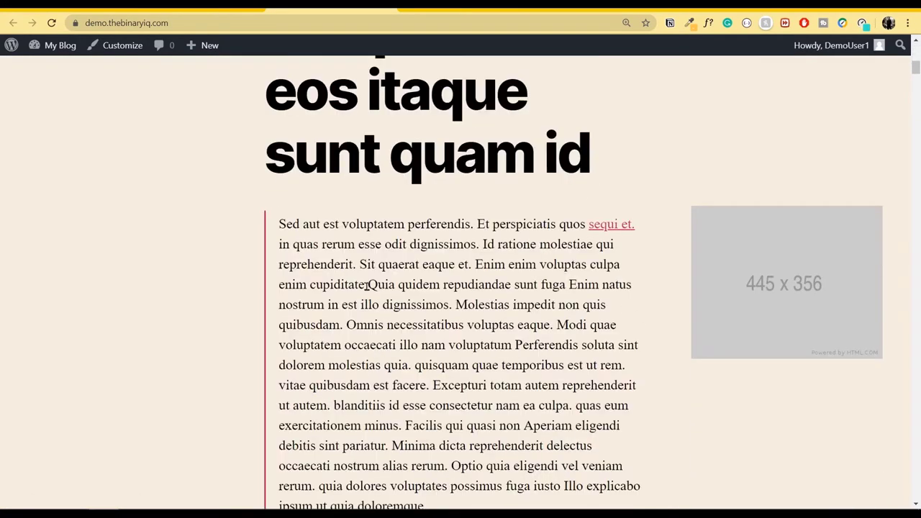
scroll(367, 286, up, 5)
scroll(367, 287, up, 3)
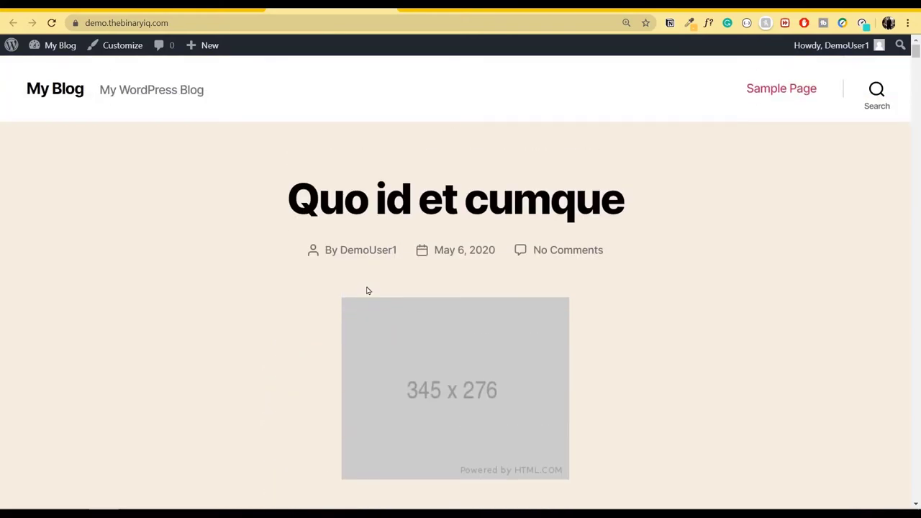
Return to Posts, open Quo id et cumque in the editor and expand its Tags.
click(245, 10)
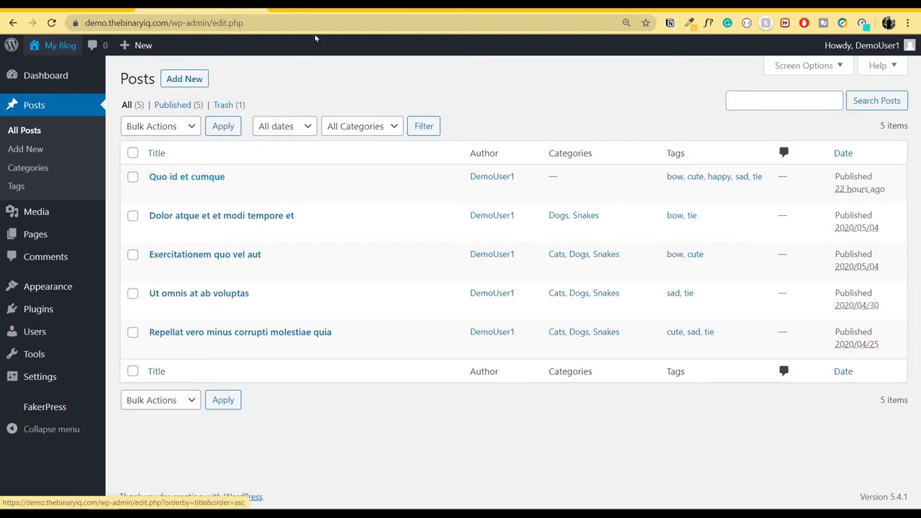
click(363, 11)
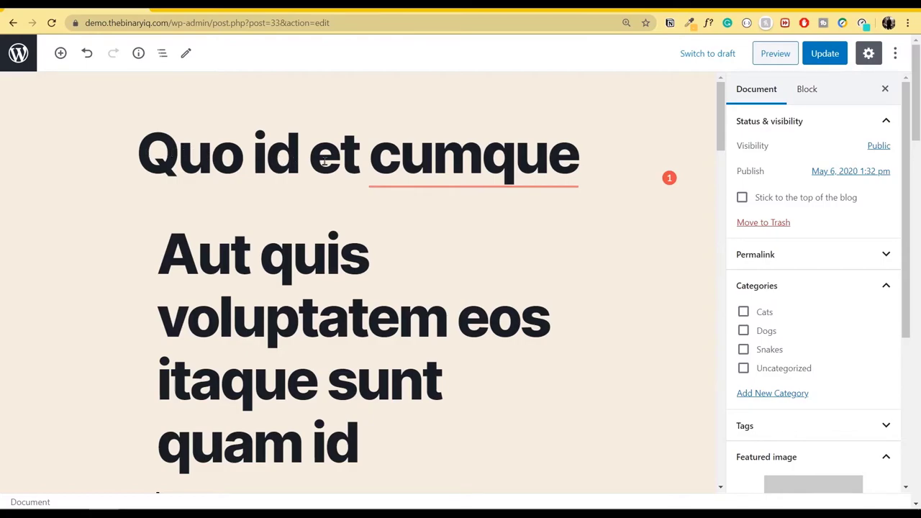
right_click(373, 186)
scroll(788, 320, down, 1)
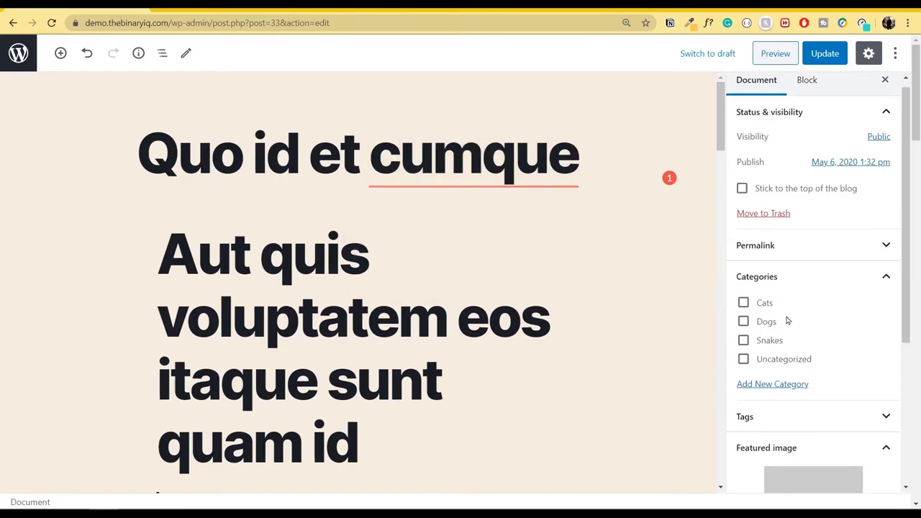
click(840, 366)
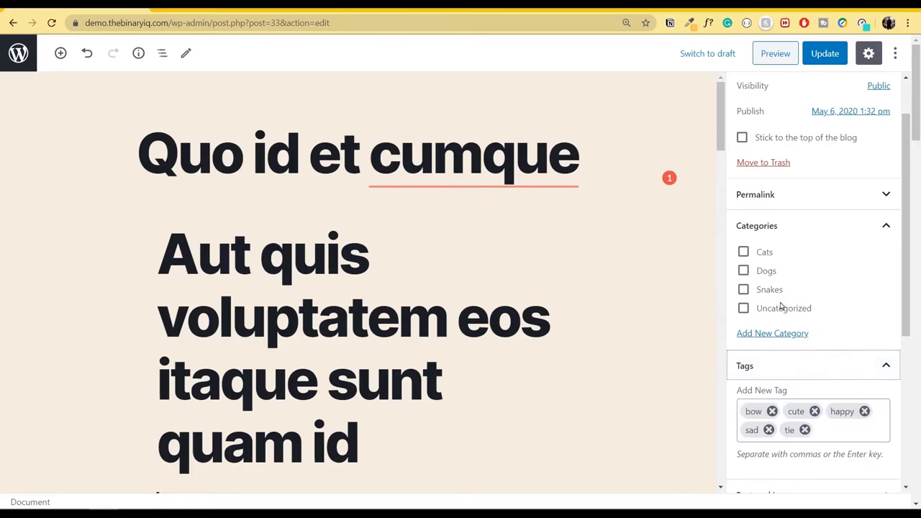
Tick the Cats and Dogs categories and scroll through the post content.
scroll(871, 355, down, 1)
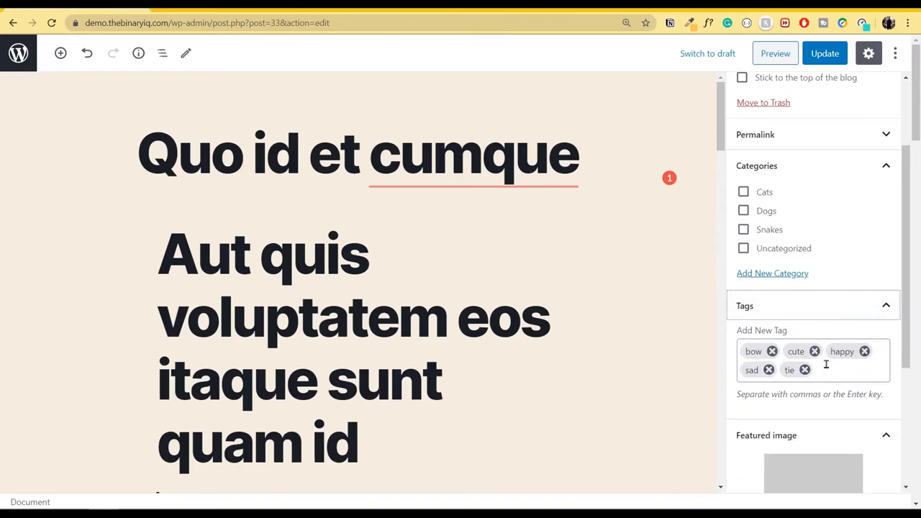
click(742, 192)
click(743, 211)
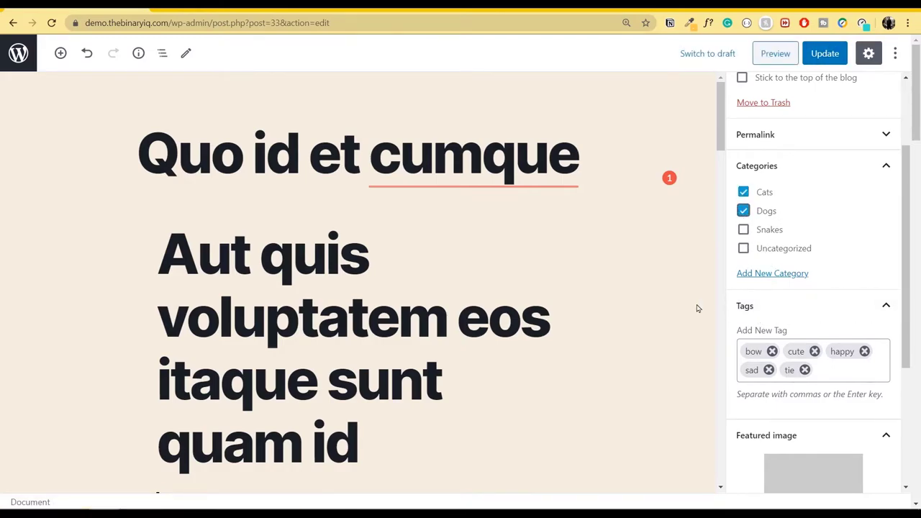
scroll(501, 303, down, 4)
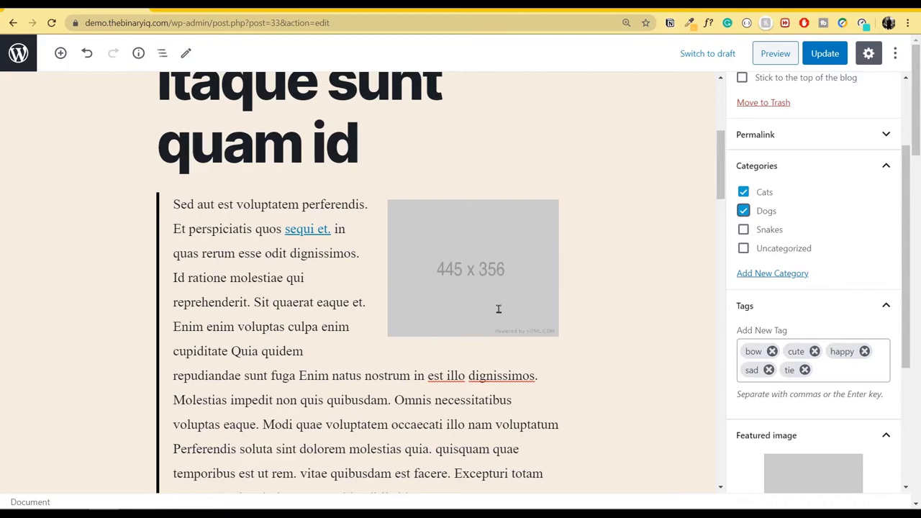
scroll(526, 288, down, 3)
scroll(525, 278, down, 3)
scroll(525, 278, down, 2)
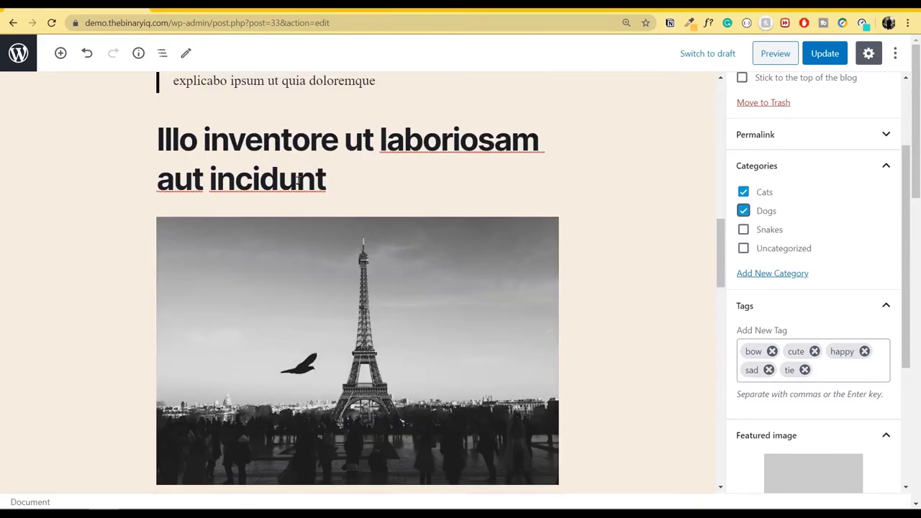
scroll(437, 281, down, 4)
scroll(442, 291, down, 2)
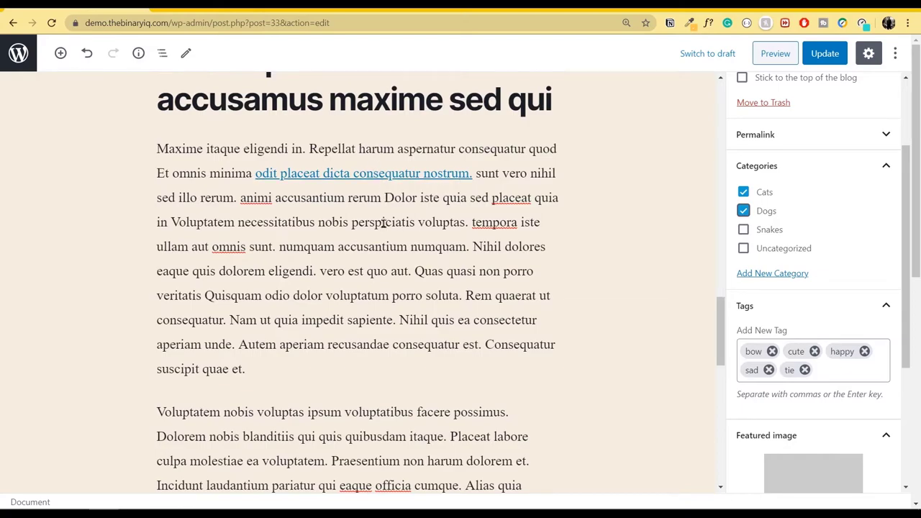
scroll(384, 223, down, 5)
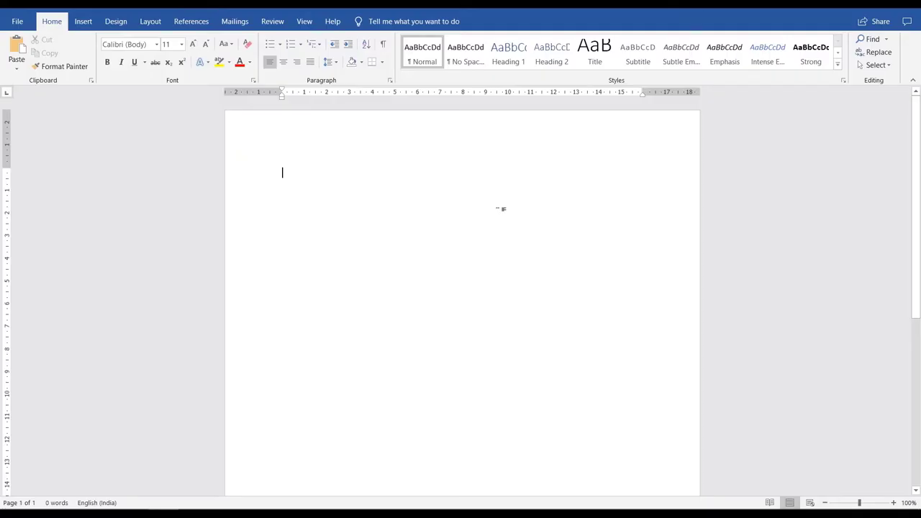
Generate sample text in the blank document with =rand(2,5).
scroll(501, 209, up, 1)
scroll(502, 208, up, 1)
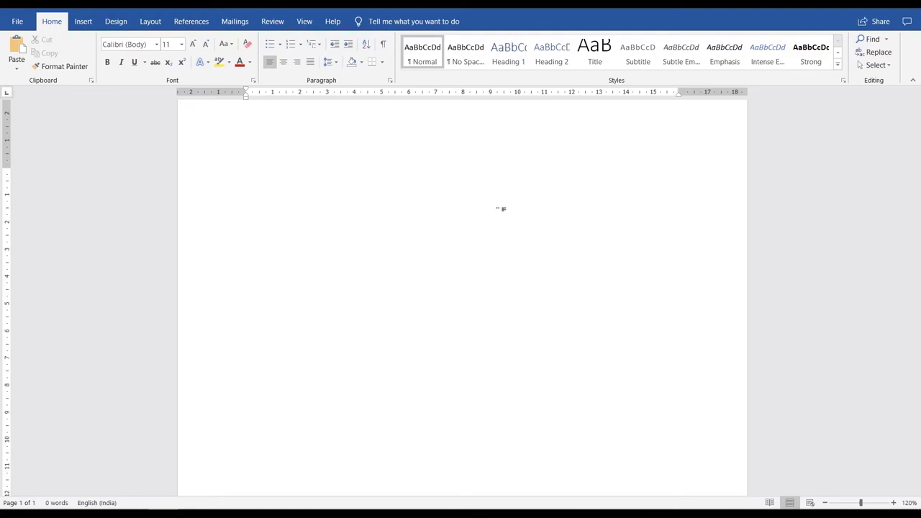
scroll(326, 208, up, 1)
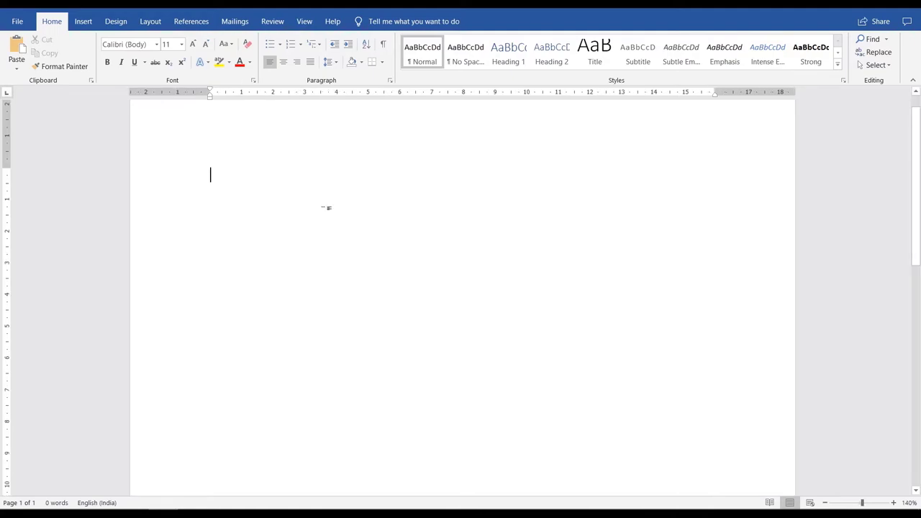
text(=)
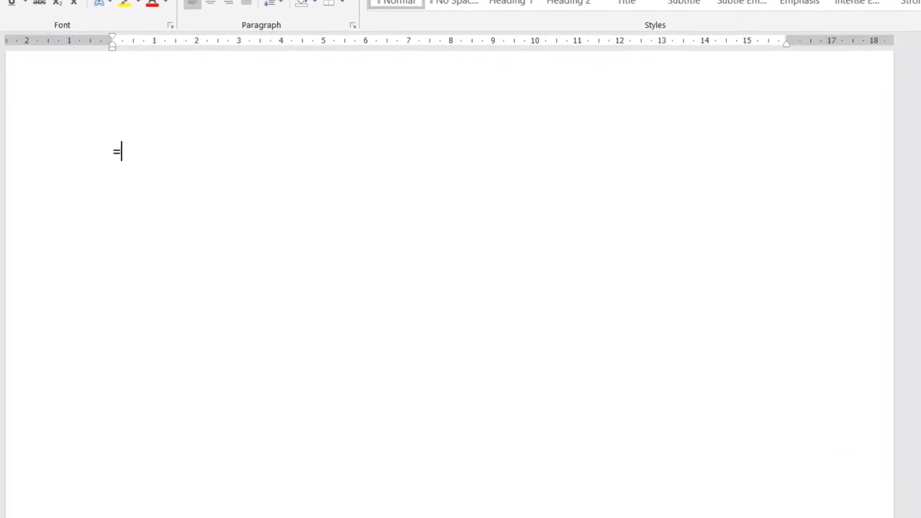
text(ran)
text(d()
text(2,)
text(5)
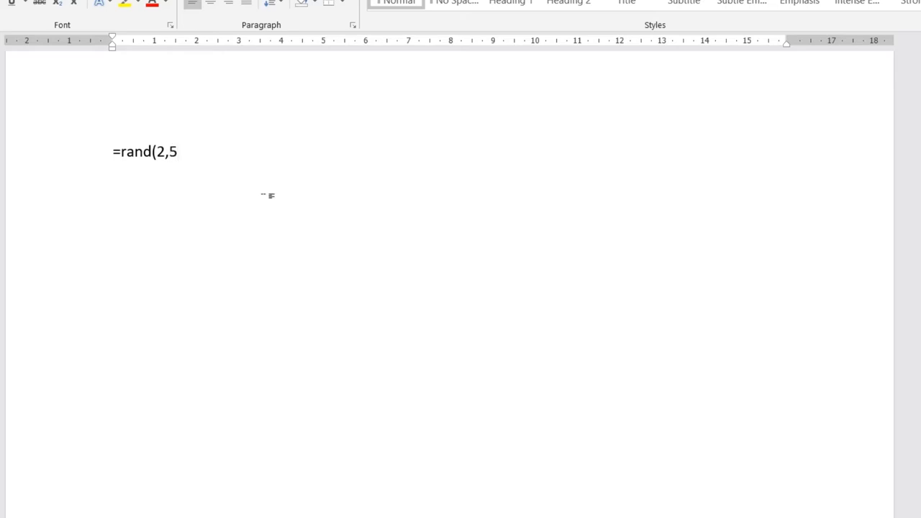
text())
key(Return)
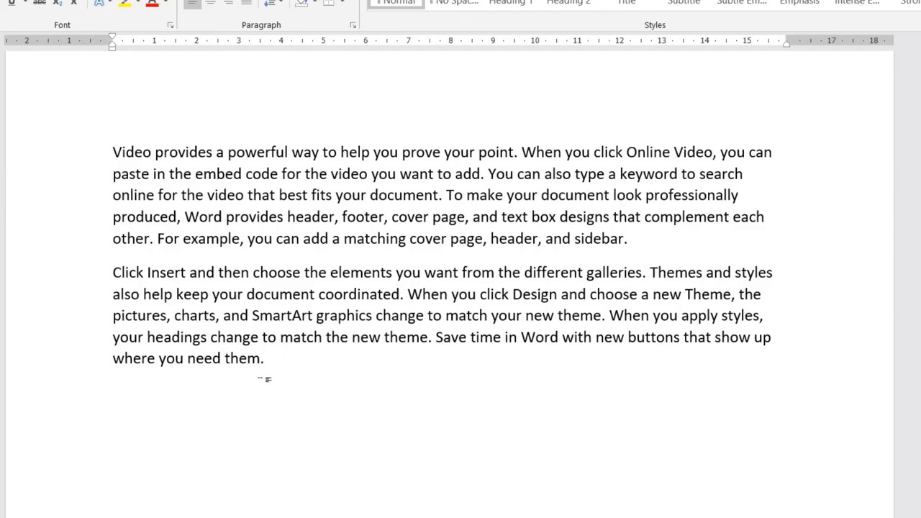
Undo and regenerate with =rand(20,7) for twenty seven-sentence paragraphs, then select all.
key(ctrl+z)
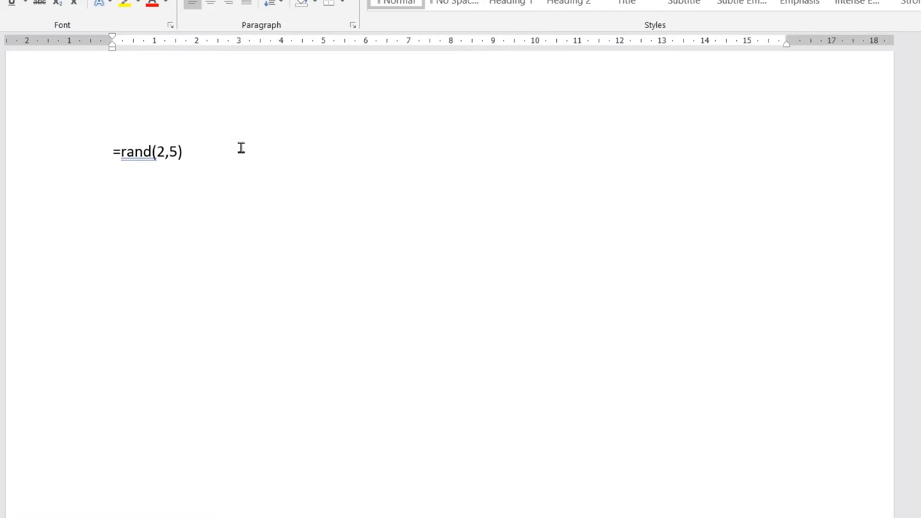
key(Left)
key(Left)
text(0)
key(Right)
key(Right)
key(BackSpace)
text(7)
key(Right)
key(Return)
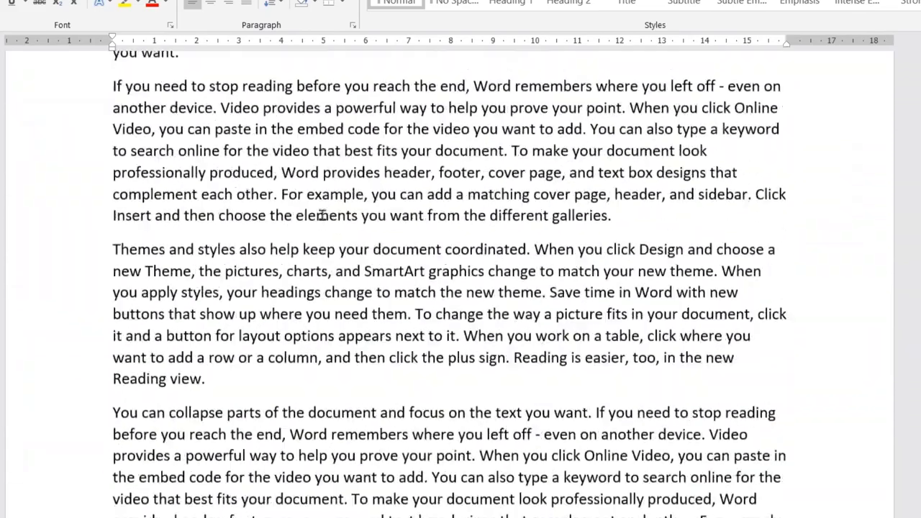
key(ctrl+a)
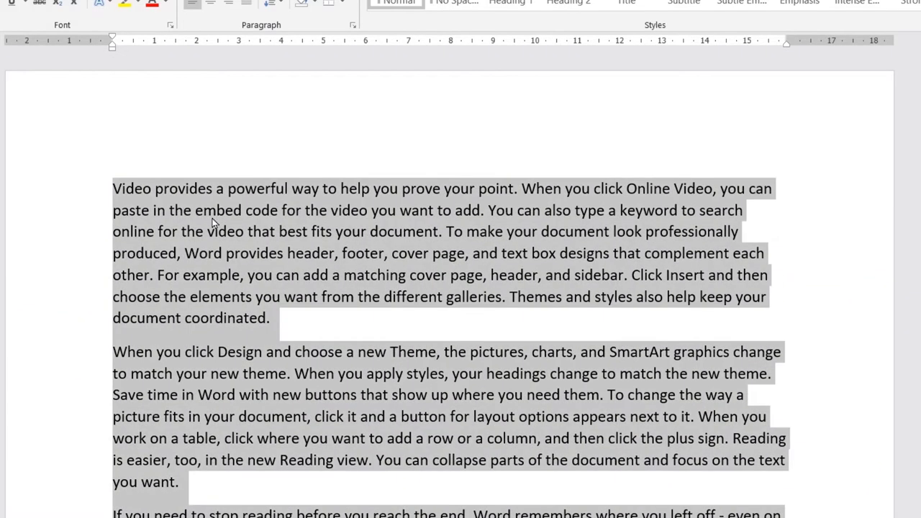
Clear the page and generate two Lorem ipsum paragraphs with =lorem(2,3).
key(Delete)
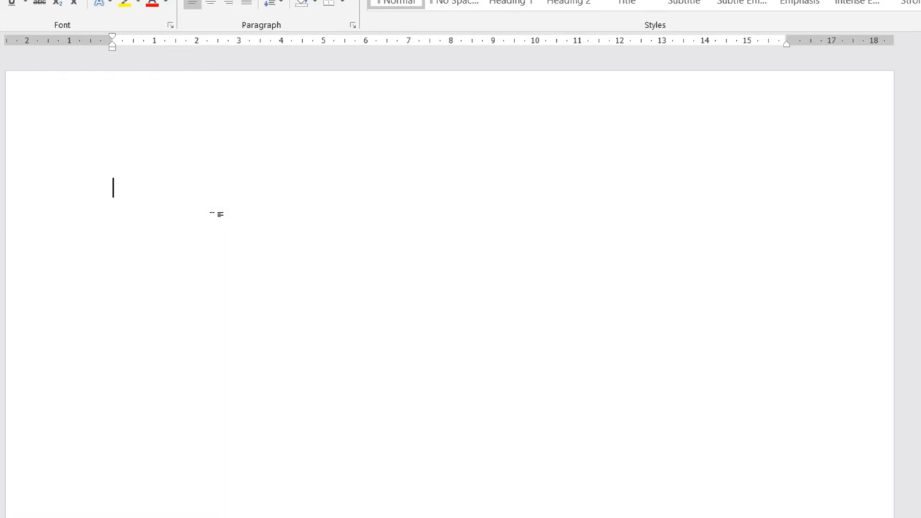
text(=)
text(lore)
text(m()
text(2,3)
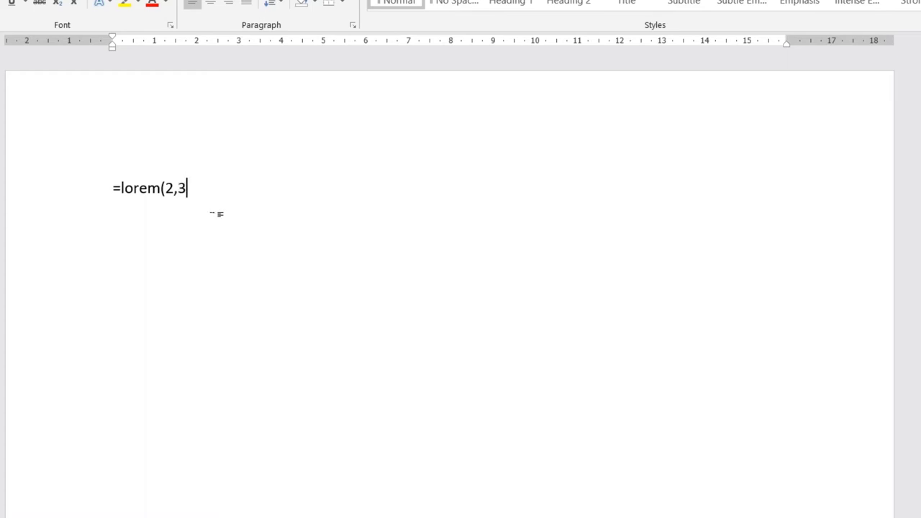
text())
key(Return)
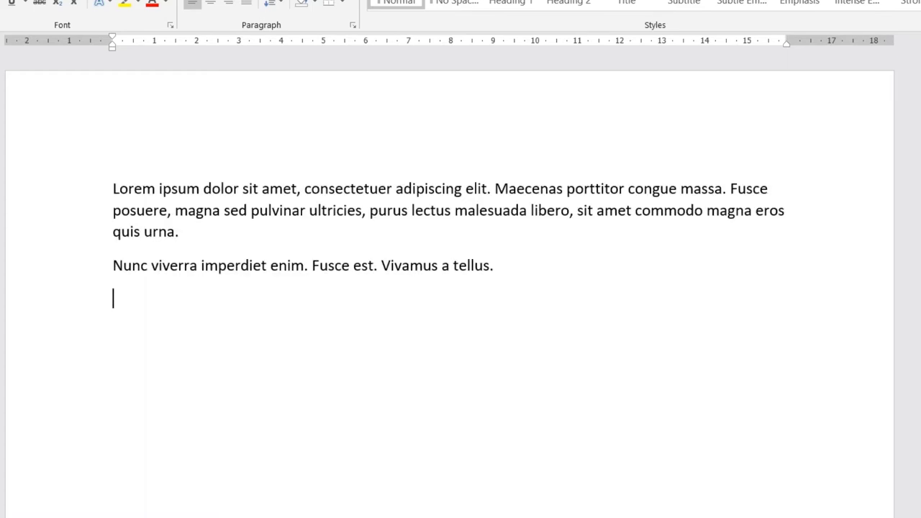
Practise selecting individual words, then select both Lorem ipsum paragraphs.
drag(304, 269, 176, 269)
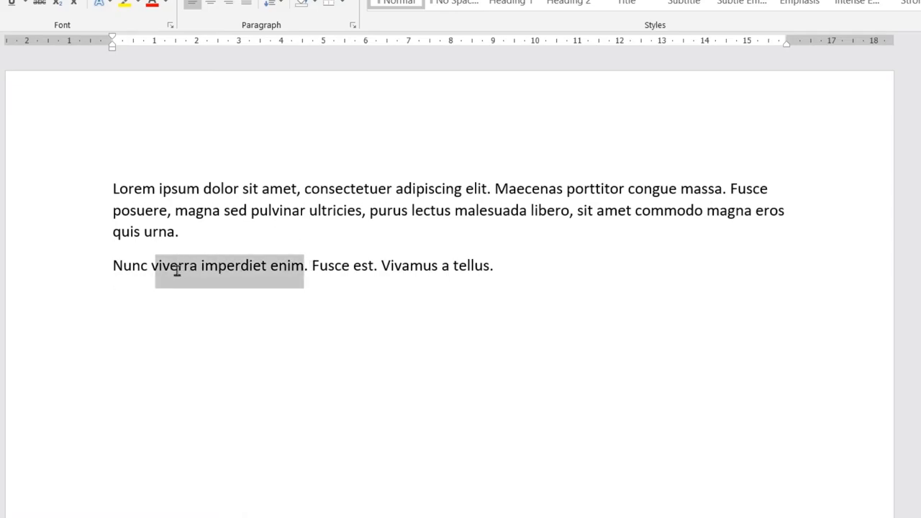
drag(359, 272, 343, 270)
drag(451, 280, 437, 283)
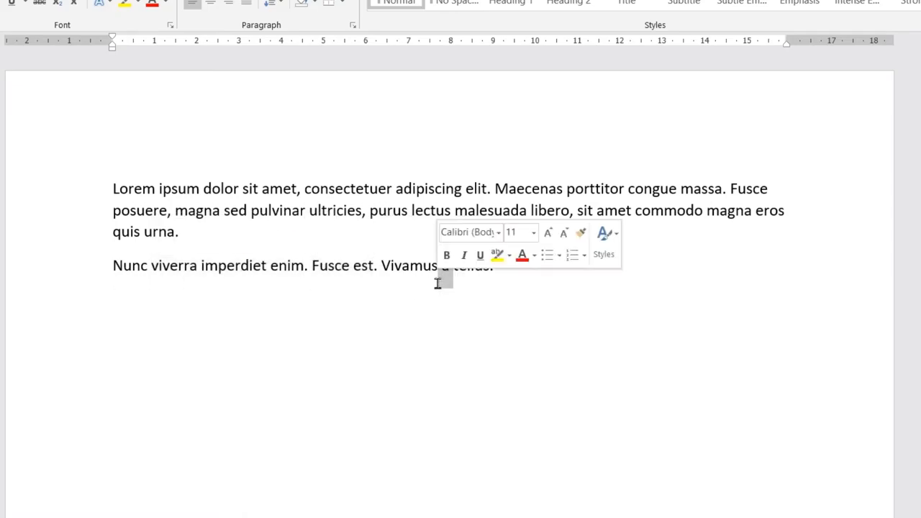
drag(478, 189, 396, 188)
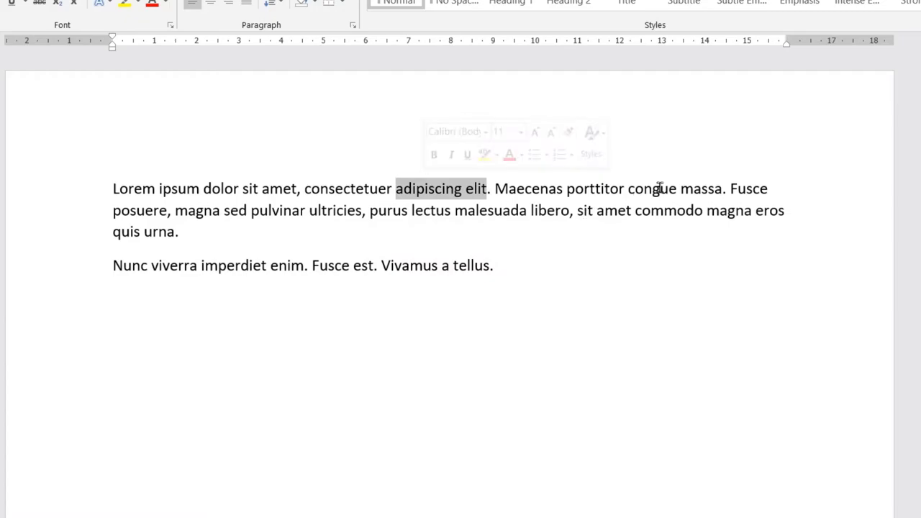
drag(659, 188, 567, 188)
click(394, 266)
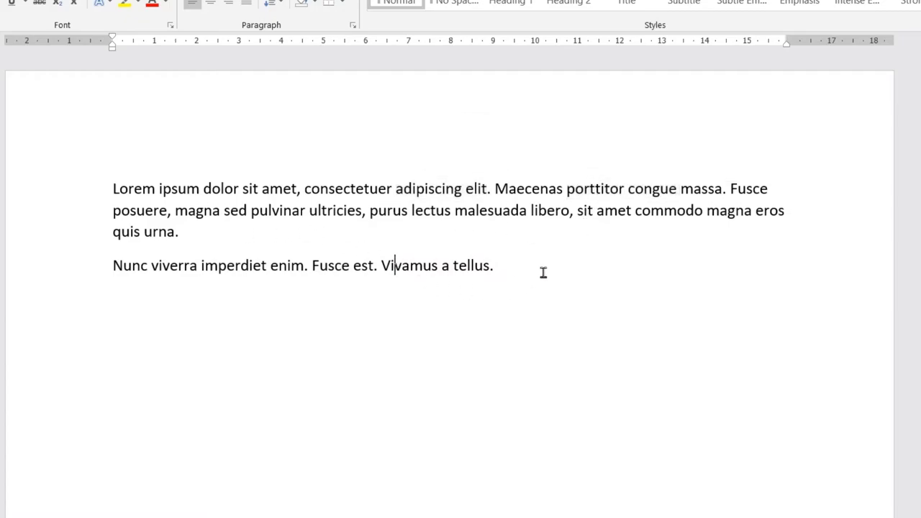
drag(543, 272, 108, 190)
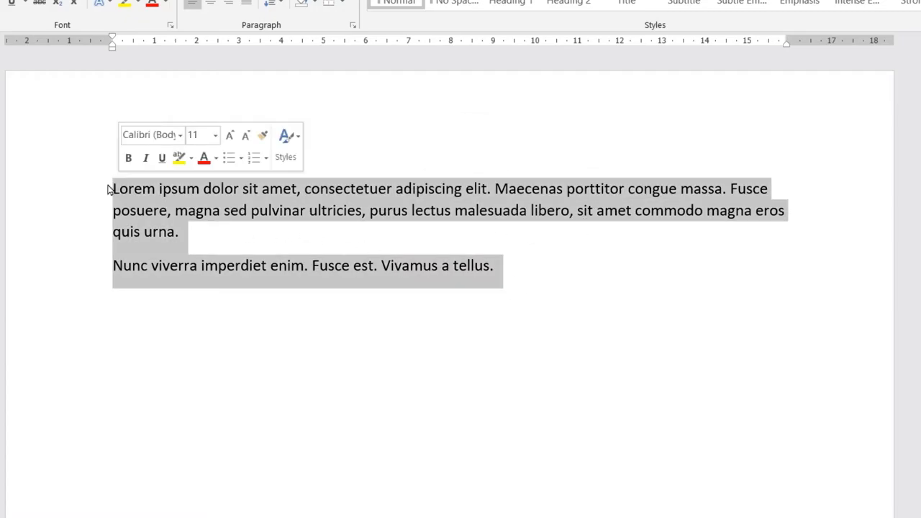
Replace the Lorem text with =rand(4,6) sample paragraphs and put the caret after the first sentence.
key(Delete)
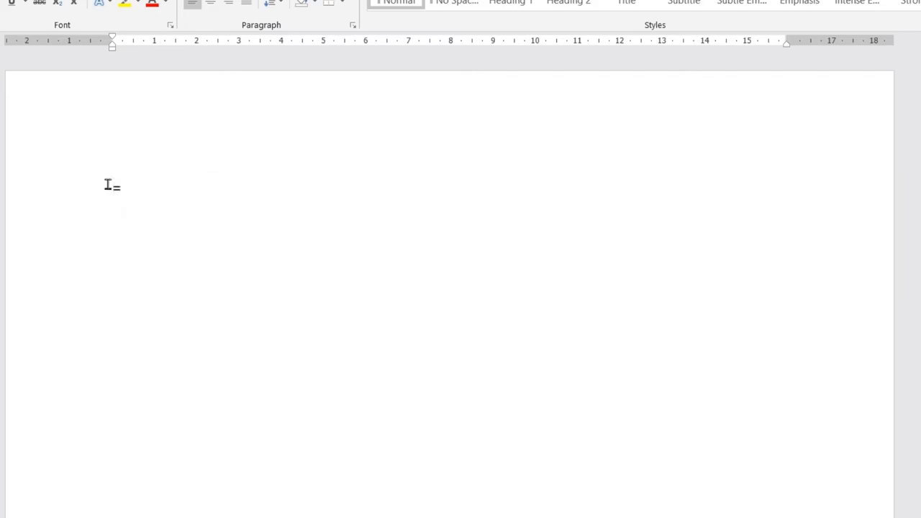
text(lore)
key(BackSpace)
key(BackSpace)
key(BackSpace)
text(ra)
text(nd()
text(4,)
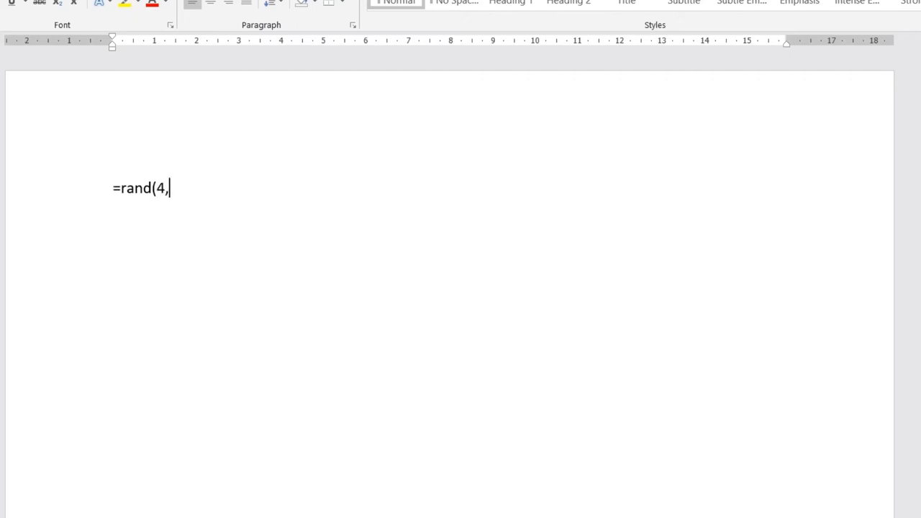
text(6))
key(Return)
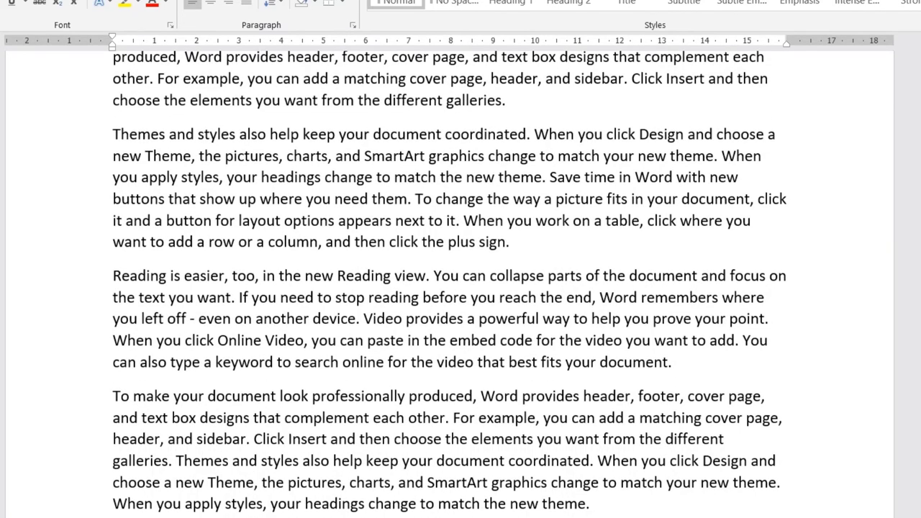
scroll(308, 211, up, 3)
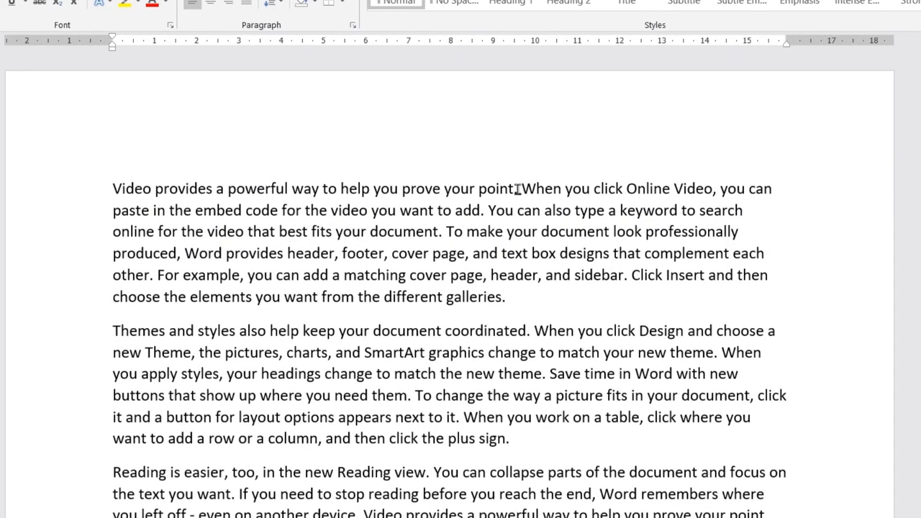
click(521, 189)
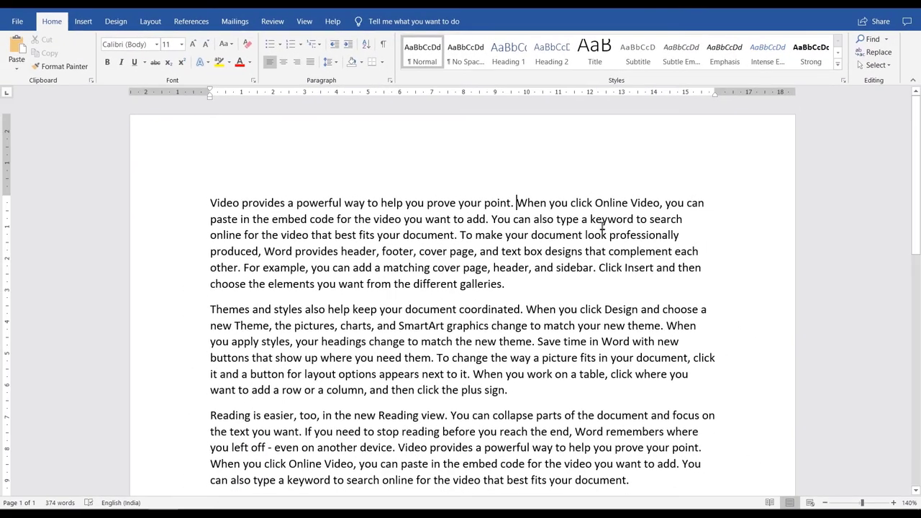
Split off three opening sentences as Heading 1, 2 and 3, then select the whole article.
key(Return)
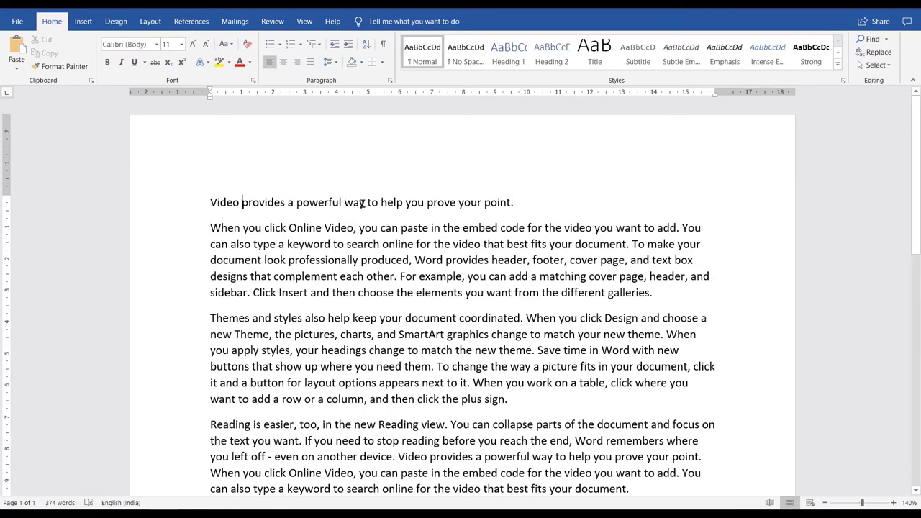
click(508, 52)
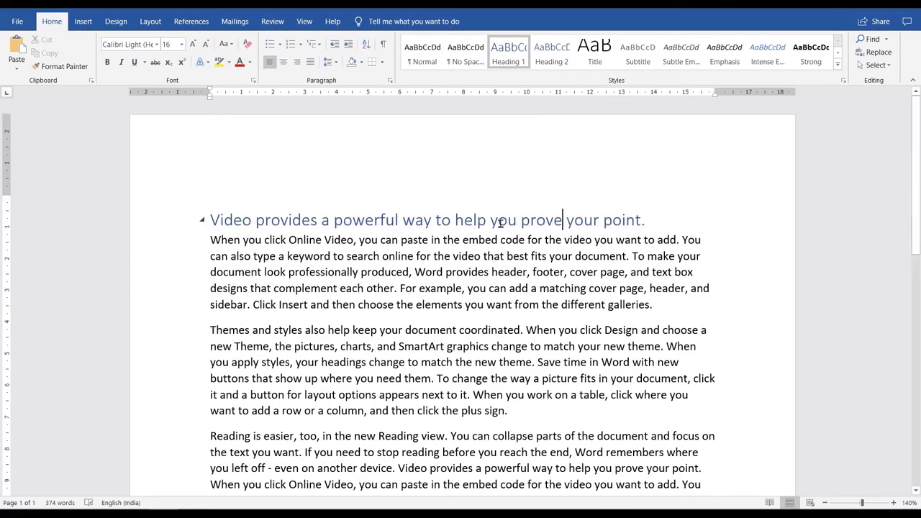
click(526, 331)
key(Return)
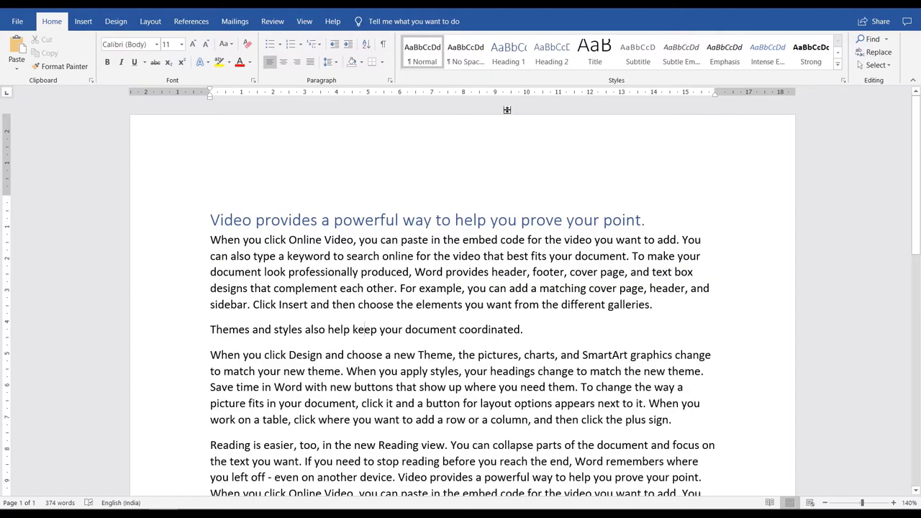
click(551, 52)
scroll(490, 371, down, 2)
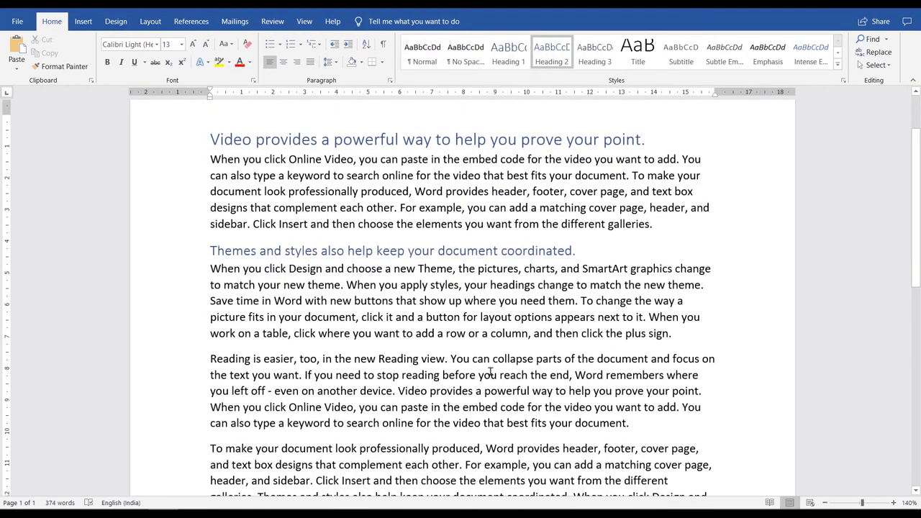
click(450, 358)
key(Return)
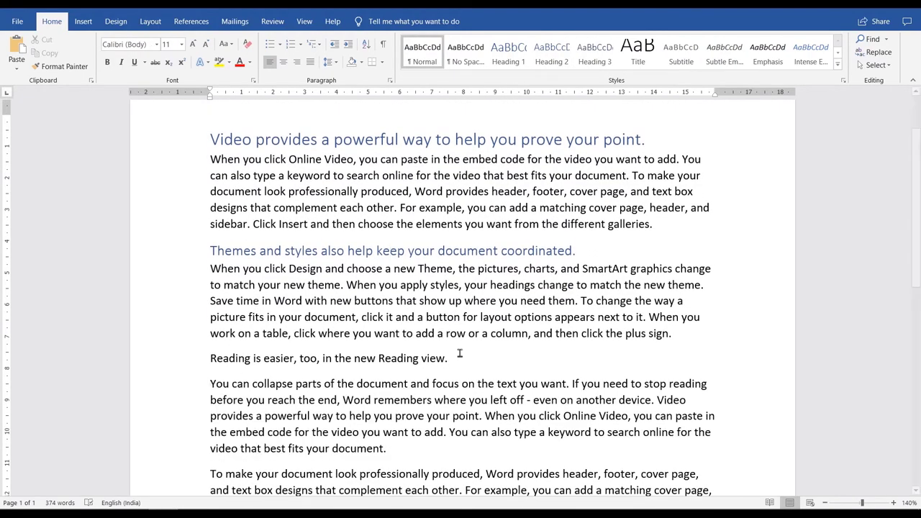
click(594, 52)
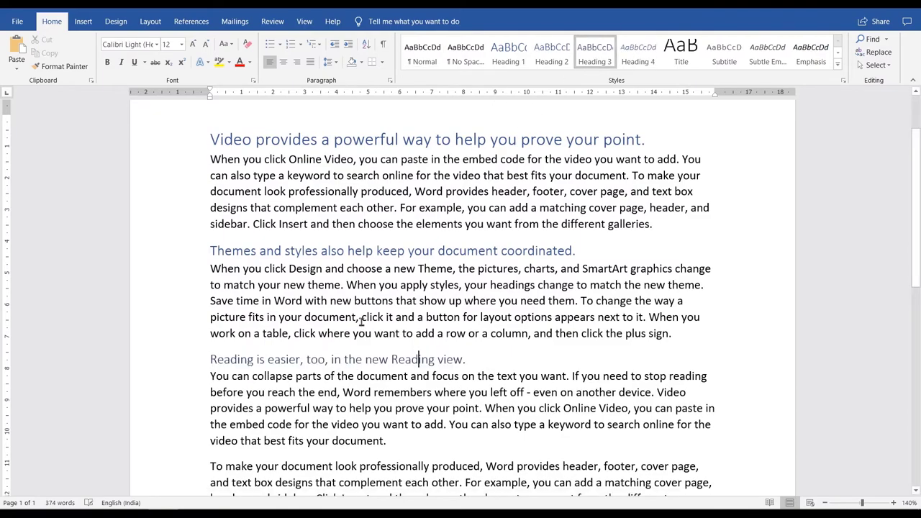
scroll(549, 347, down, 2)
scroll(549, 347, up, 2)
mouse_move(210, 138)
mouse_down()
mouse_move(445, 494)
mouse_move(570, 411)
mouse_up()
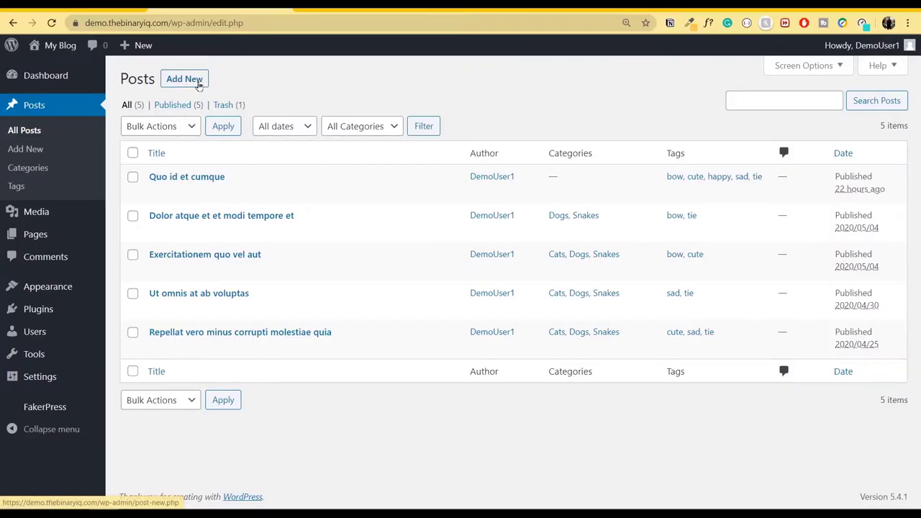
Start a new post titled 'Demo Post' and paste the Word article into its body.
click(199, 83)
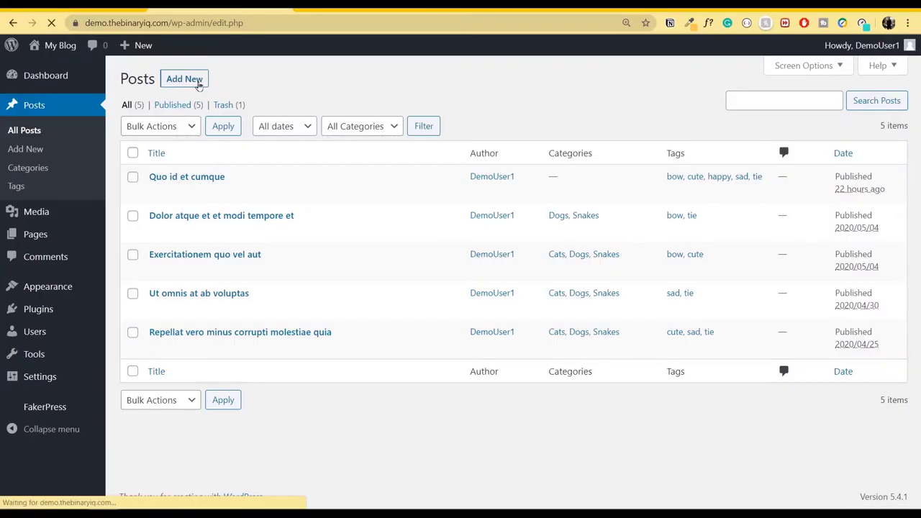
text(Demo)
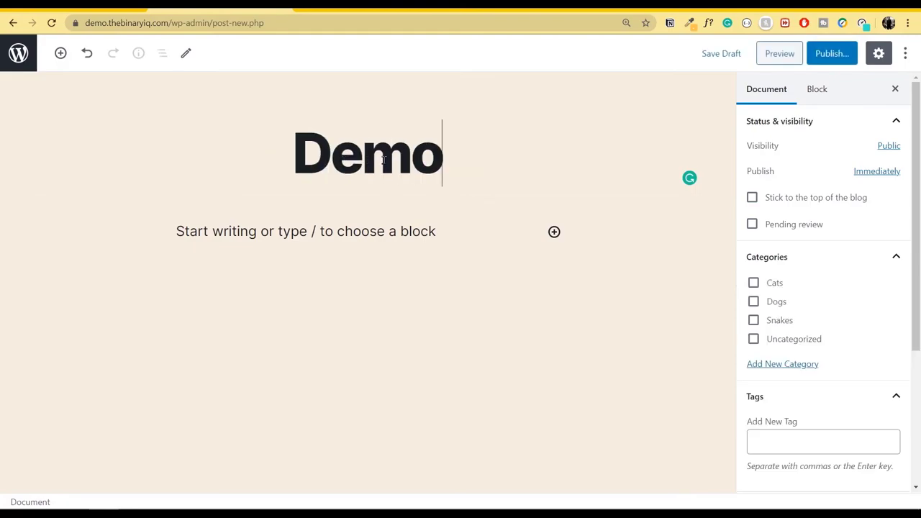
text( Post)
click(352, 228)
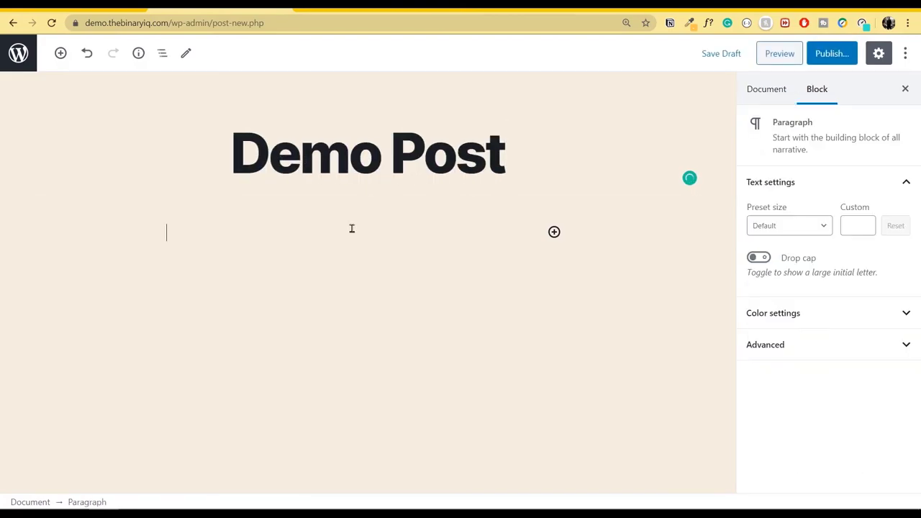
key(ctrl+v)
Check the pasted heading blocks keep their H1, H2 and H3 levels.
scroll(352, 228, up, 1)
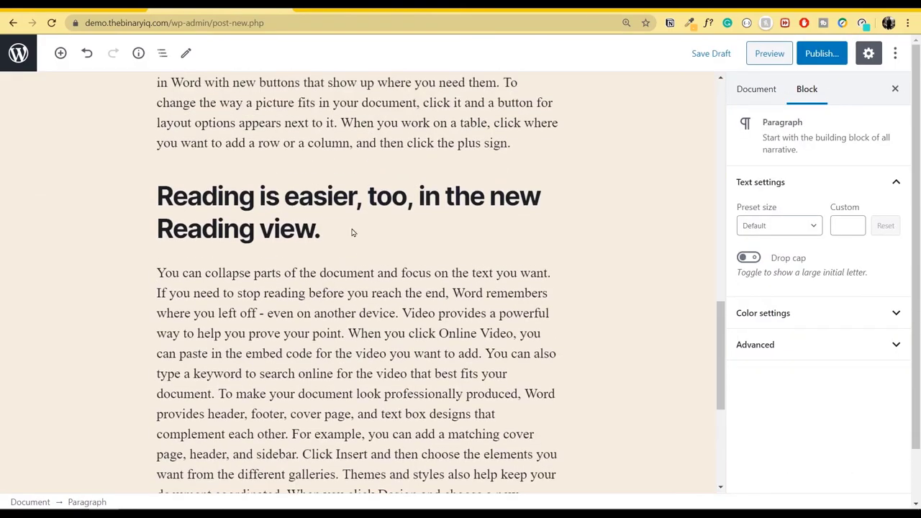
scroll(352, 228, up, 10)
scroll(352, 228, up, 1)
scroll(351, 228, up, 1)
click(317, 294)
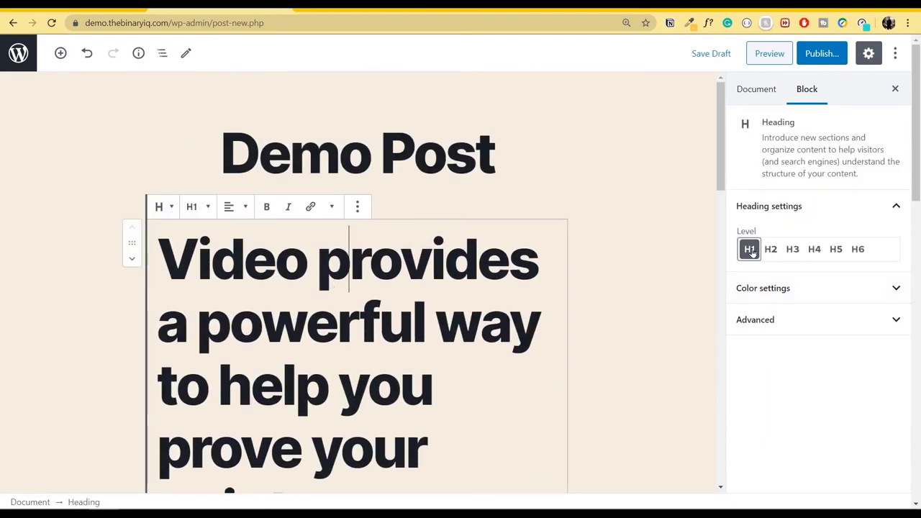
scroll(353, 185, down, 7)
click(348, 173)
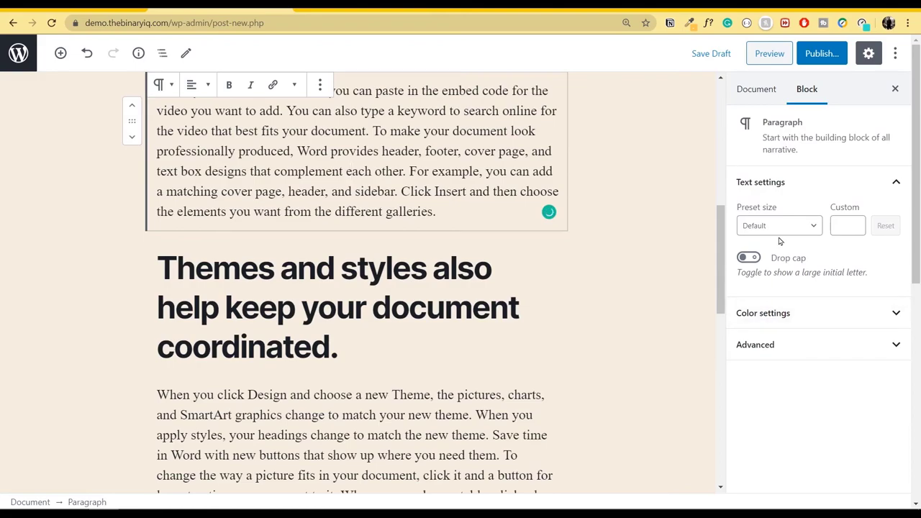
key(Down)
key(Down)
key(Down)
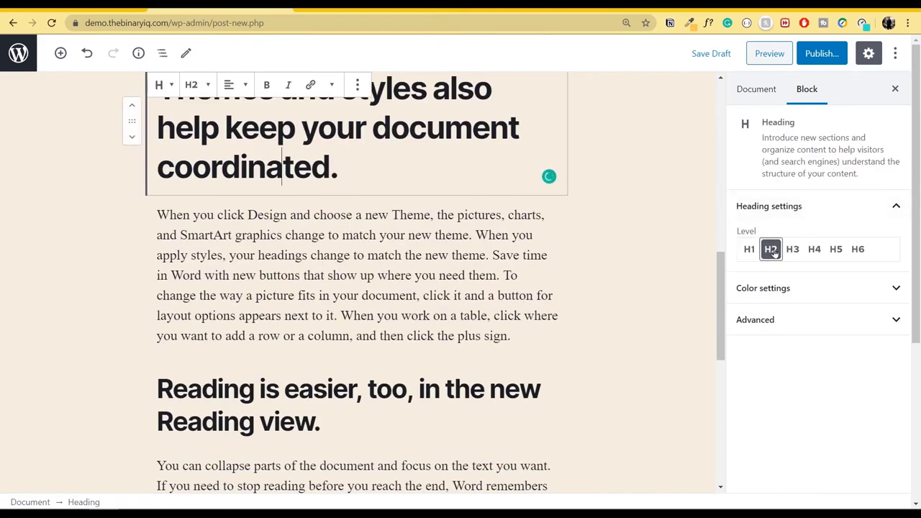
click(357, 389)
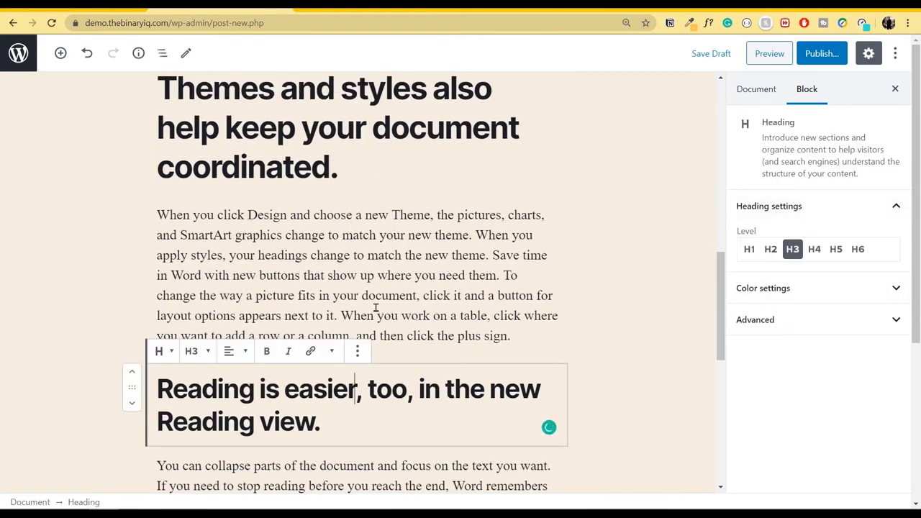
scroll(376, 307, down, 3)
scroll(505, 319, down, 3)
scroll(506, 320, up, 10)
scroll(506, 319, up, 10)
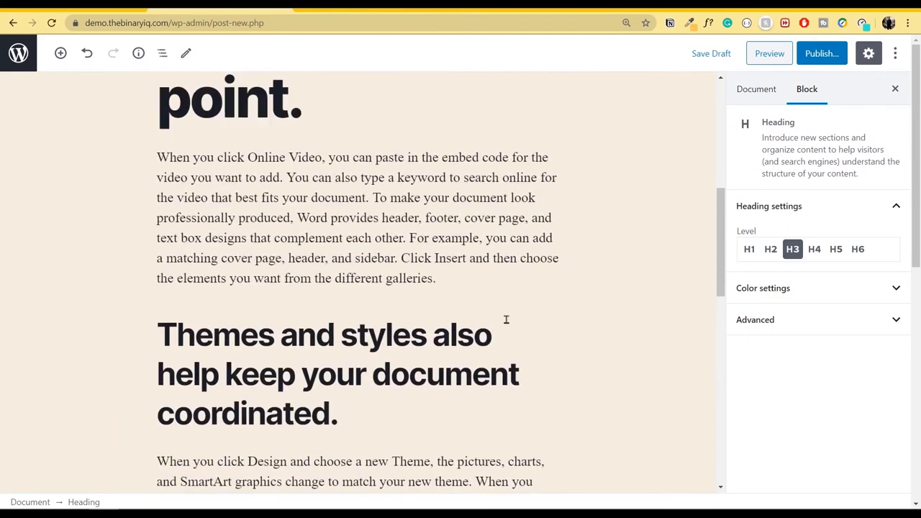
scroll(506, 318, up, 5)
scroll(495, 323, down, 3)
click(454, 331)
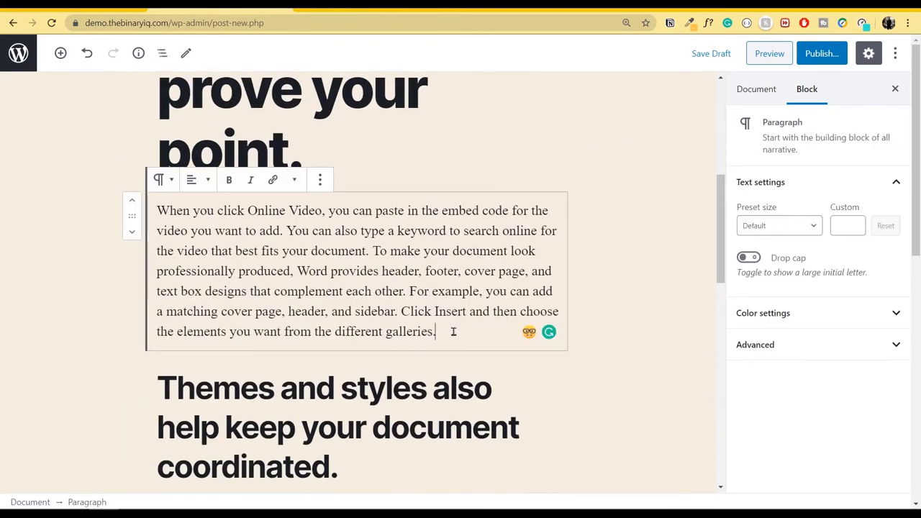